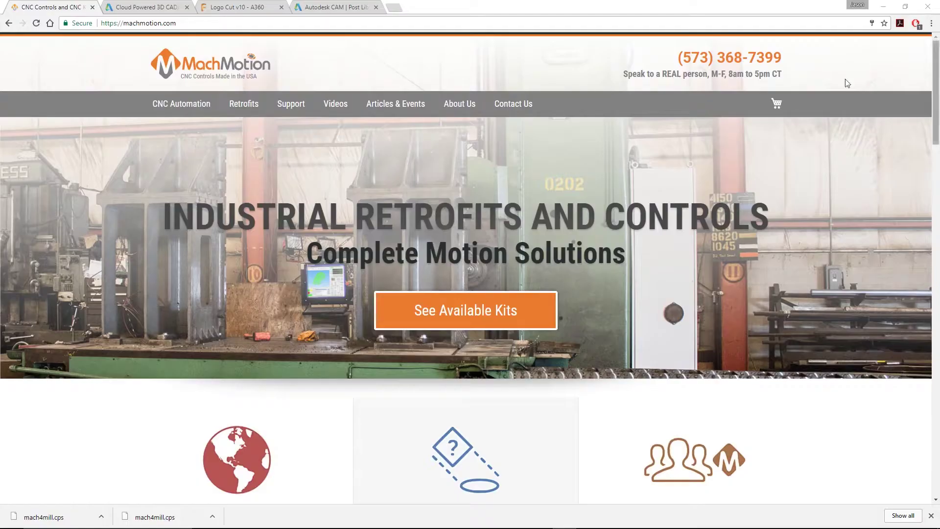
Bring up the Logo Cut v10 model in Chrome's A360 shared viewer with its download formats
left_click(191, 5)
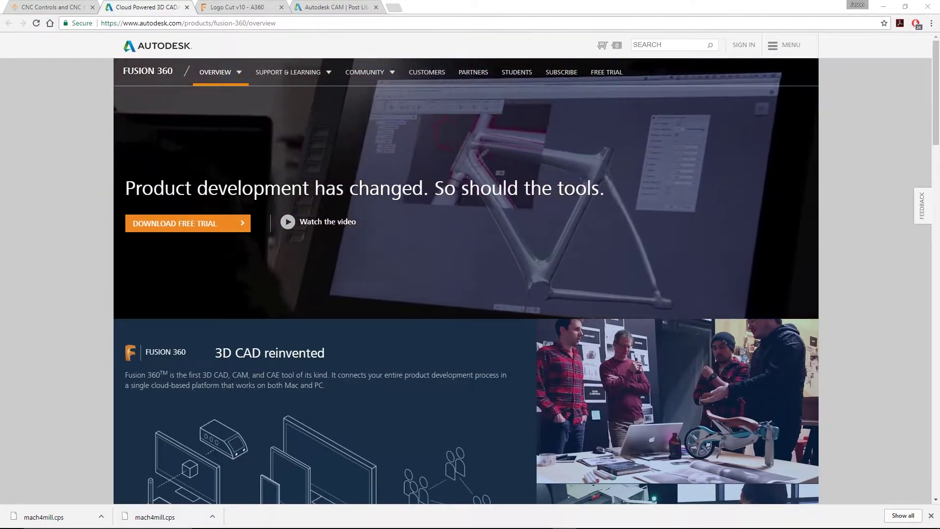
left_click(309, 10)
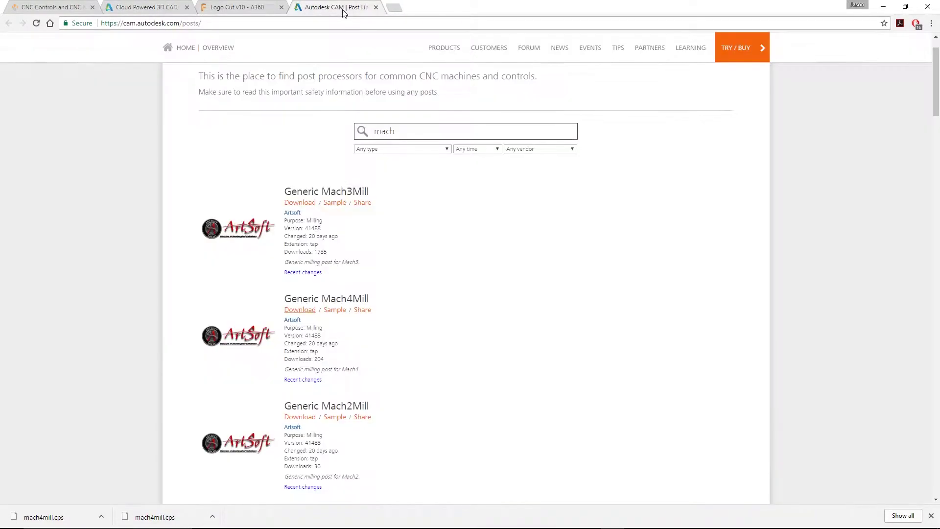
left_click(242, 9)
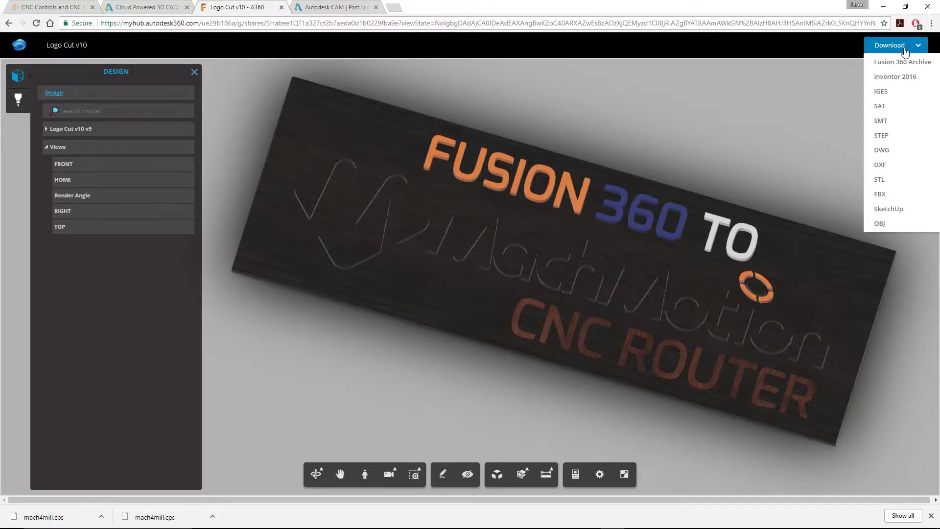
left_click(889, 46)
left_click(899, 49)
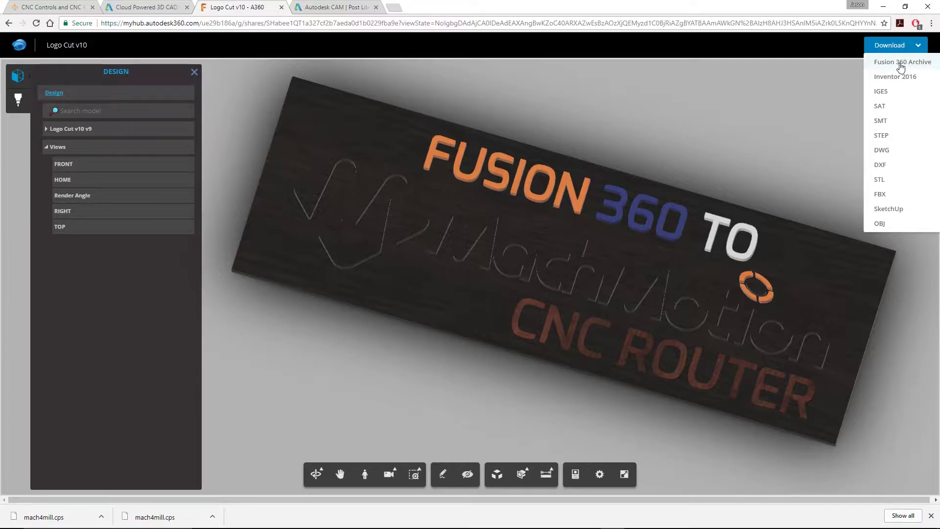
left_click(901, 66)
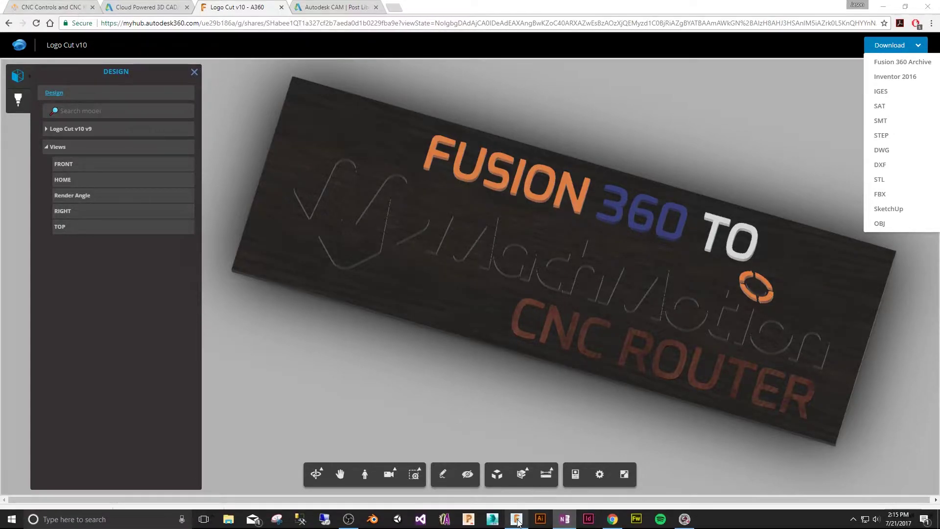
Return to Fusion 360 and hide the MachMotion project's Data Panel so Logo Cut Drawing v2 fills the window
left_click(517, 518)
left_click(10, 18)
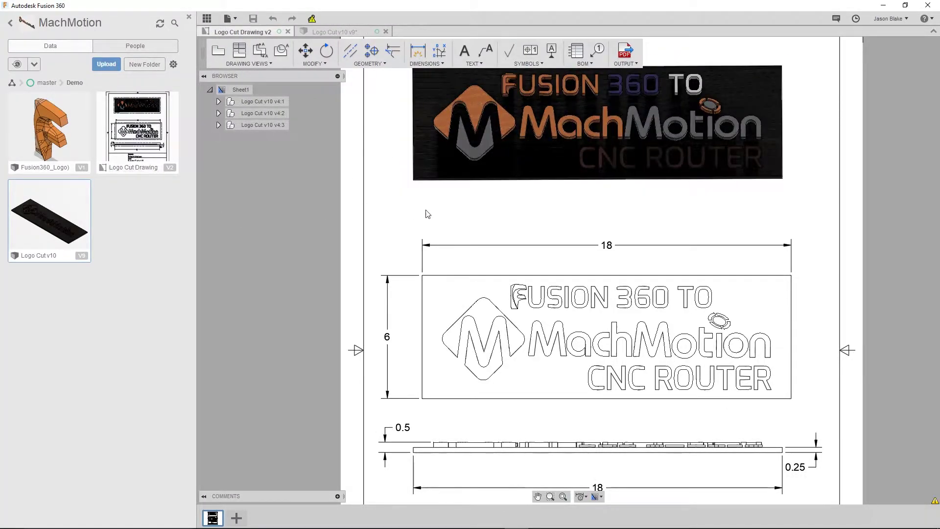
left_click(207, 19)
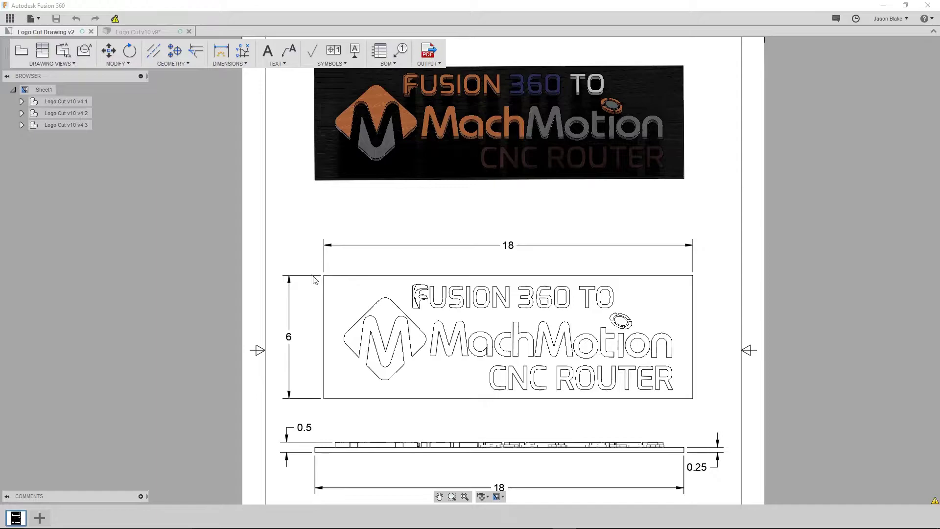
Switch to the Logo Cut v10 v9 design and expand the MODEL workspace dropdown
left_click(145, 31)
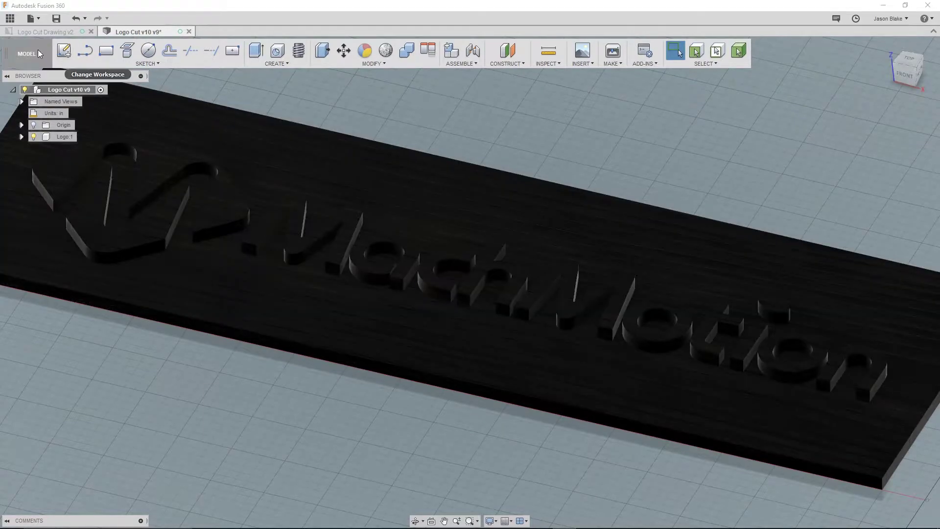
left_click(38, 51)
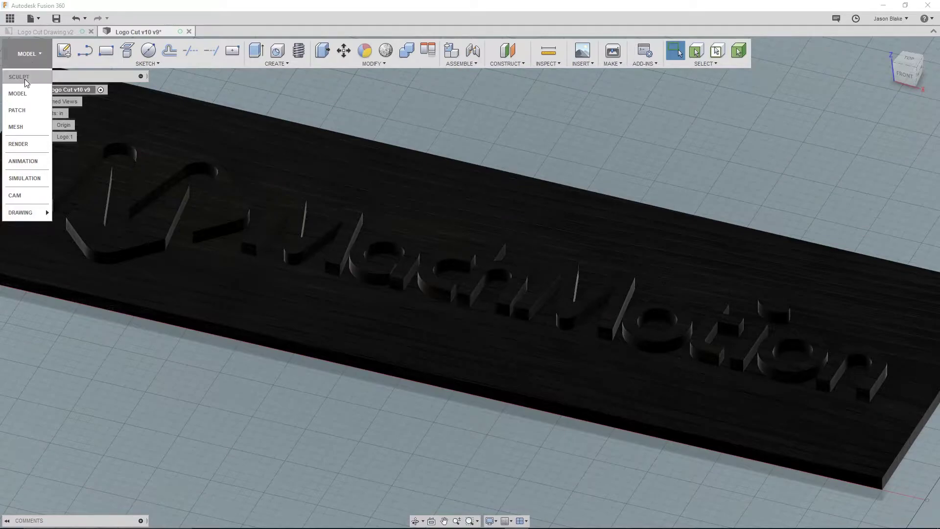
mouse_move(27, 208)
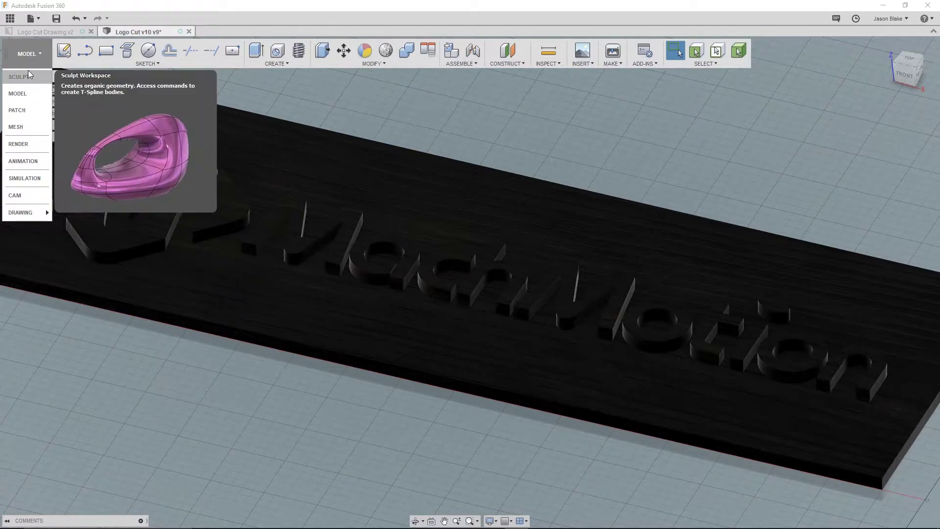
Switch the Logo Cut v10 design into the CAM workspace and show the 2D machining strategies
left_click(22, 195)
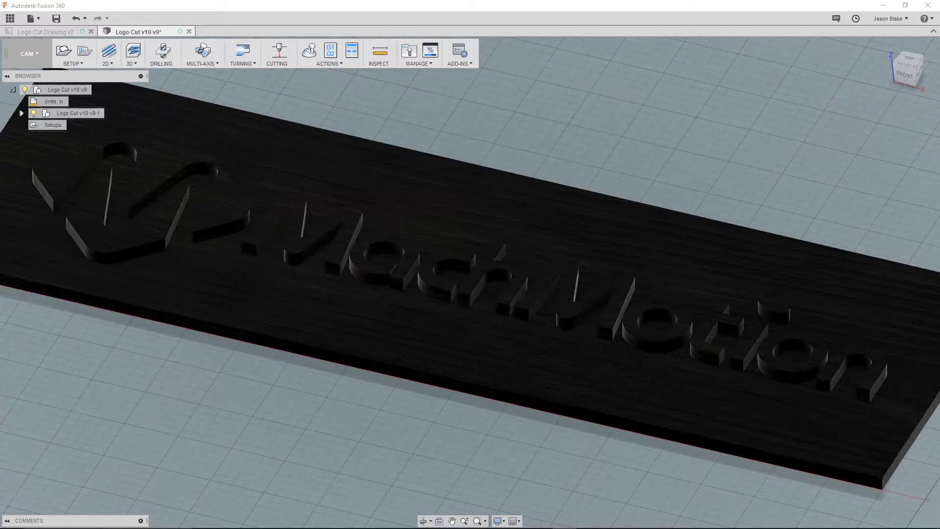
left_click(109, 63)
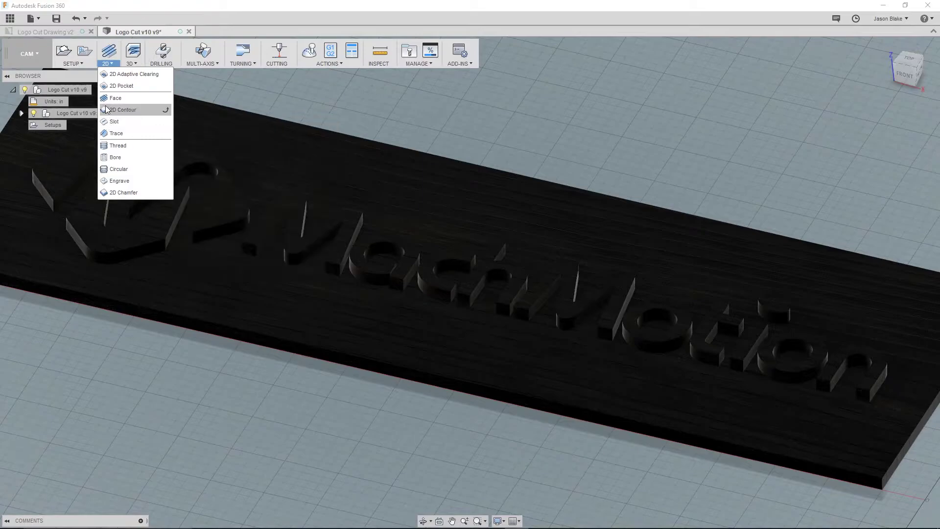
Start a 2D Adaptive Clearing operation and review its Geometry, Heights, Passes and Linking pages, ending on Tool
left_click(119, 74)
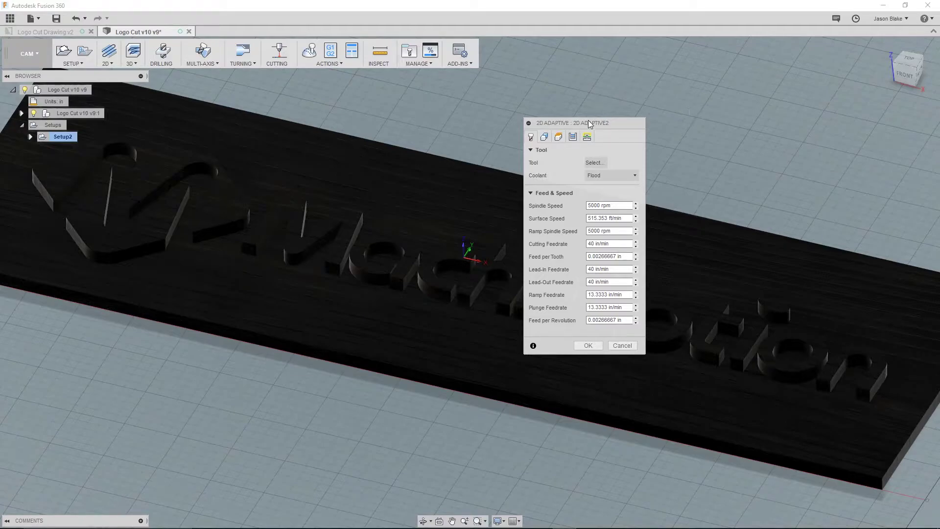
left_click_drag(589, 120, 583, 126)
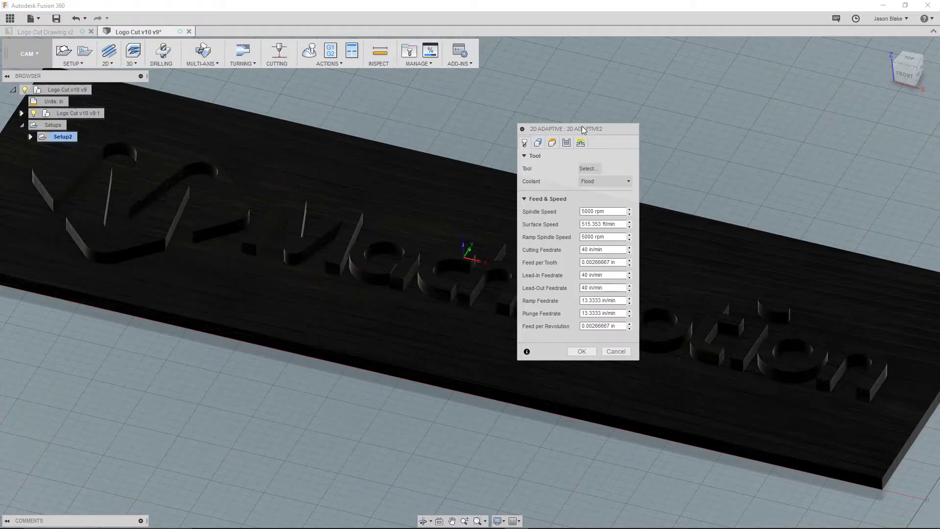
left_click(538, 143)
left_click(552, 143)
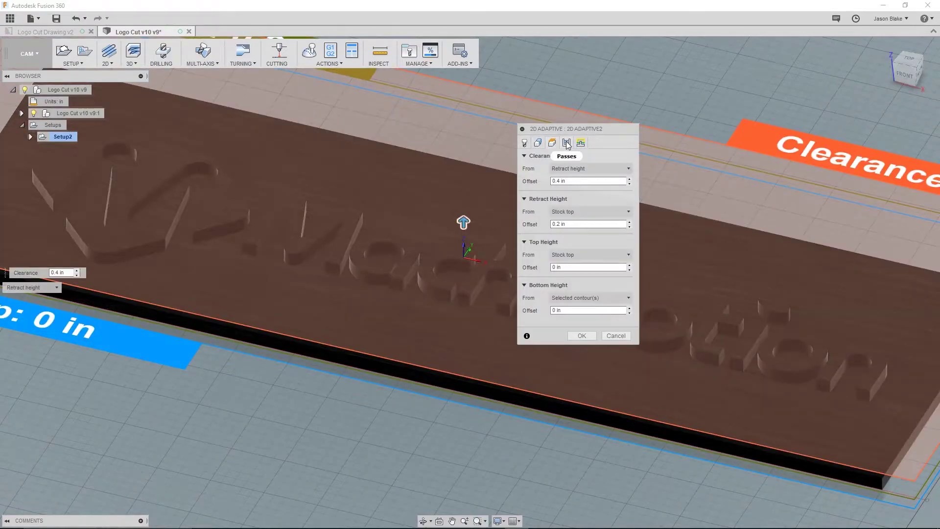
left_click(567, 142)
left_click(581, 143)
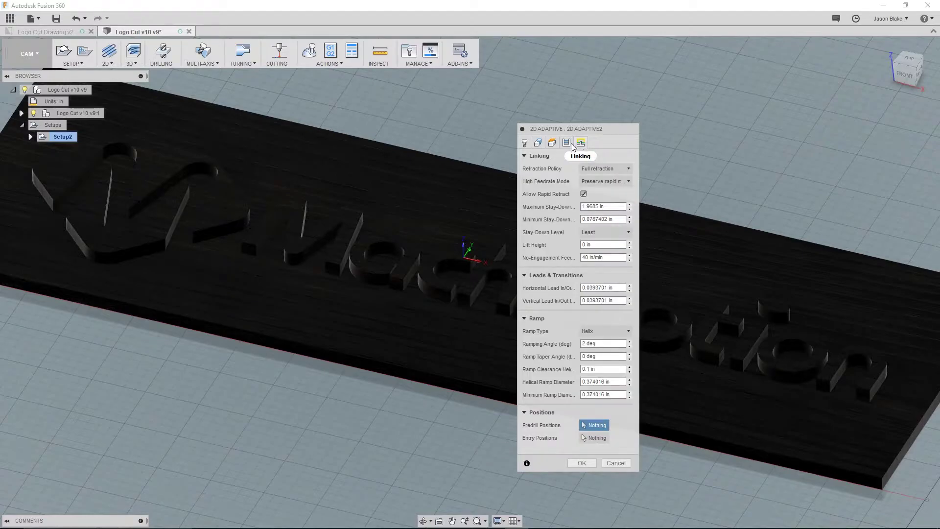
left_click(525, 143)
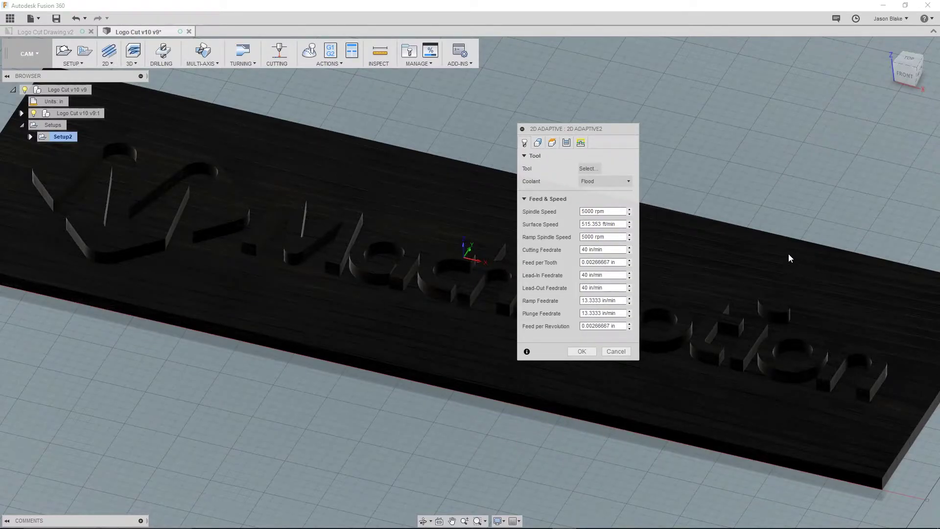
Assign tool #12, the Ø1/4" flat endmill, raising speeds to 10000 rpm and 60 in/min
left_click(596, 168)
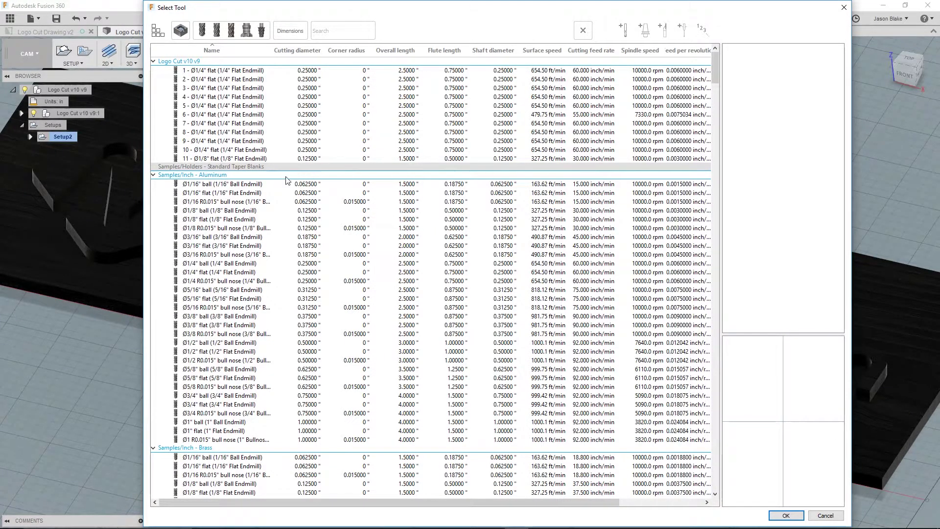
double_click(232, 275)
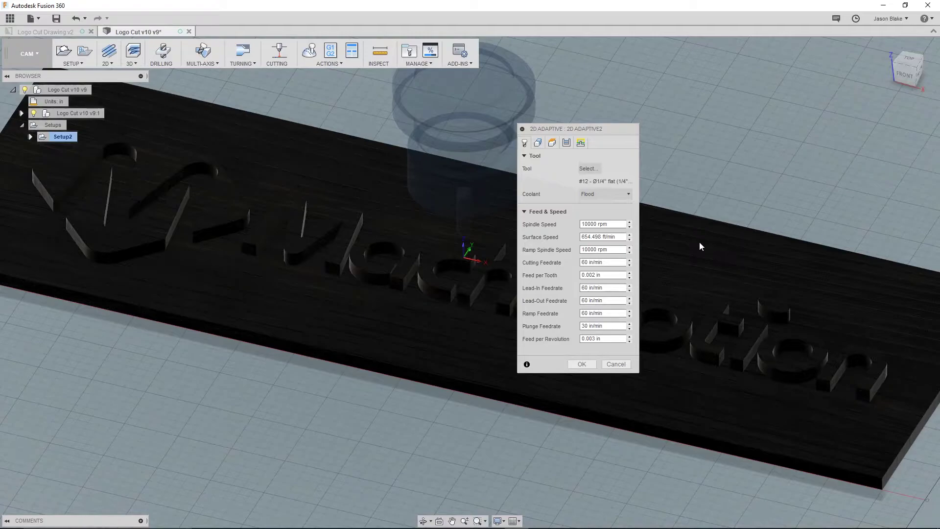
left_click(538, 142)
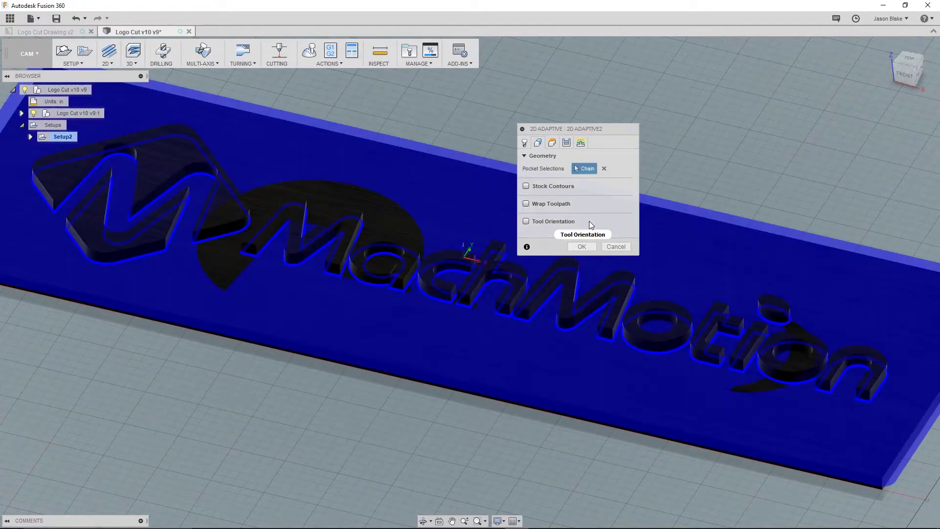
Chain-select the plate's top face surrounding the MachMotion lettering as the pocket area
mouse_move(589, 221)
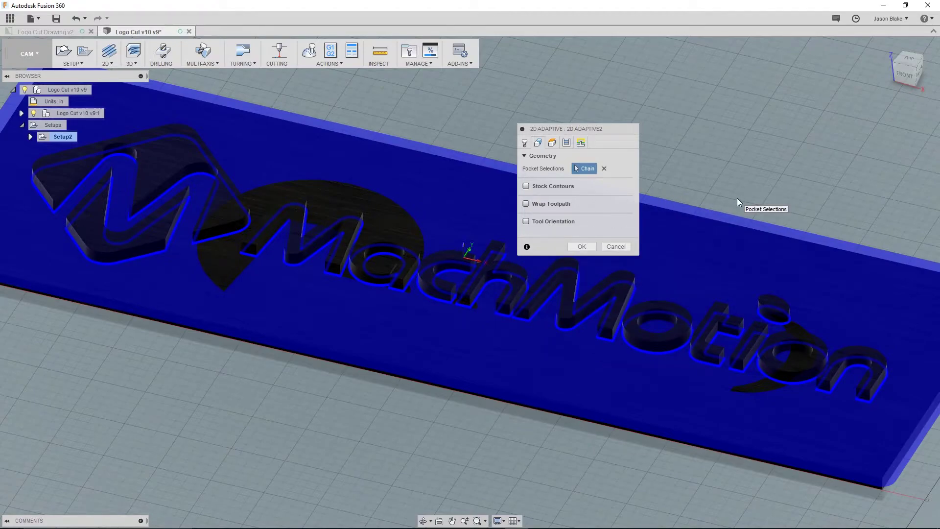
Generate the 2D Adaptive2 toolpath and view it from an isometric angle
left_click(591, 244)
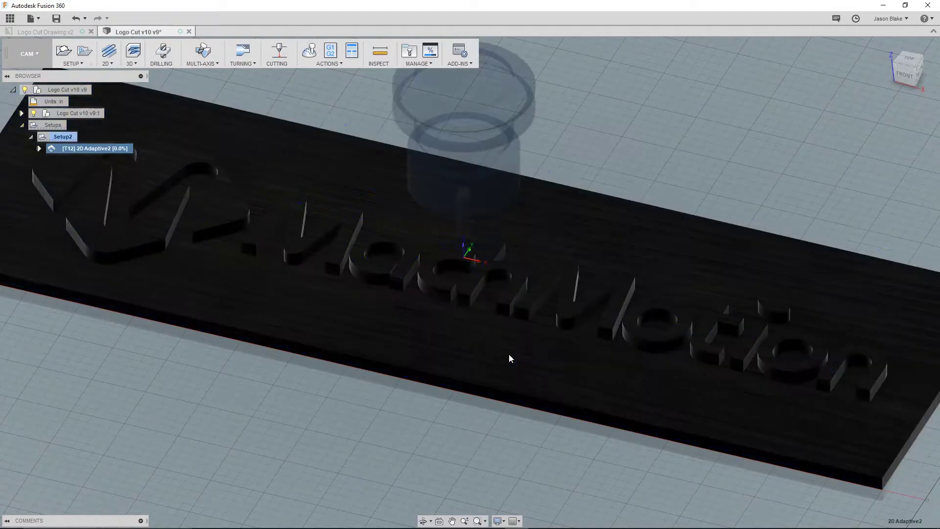
middle_click_drag(492, 407, 473, 387, "shift")
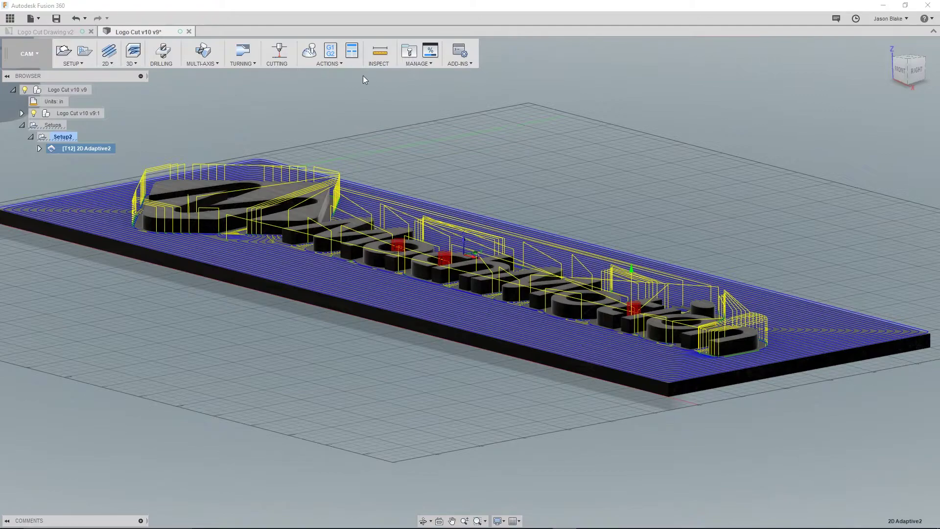
left_click(330, 64)
Simulate the toolpath, toggling the stock display off and back on, and play it
left_click(336, 76)
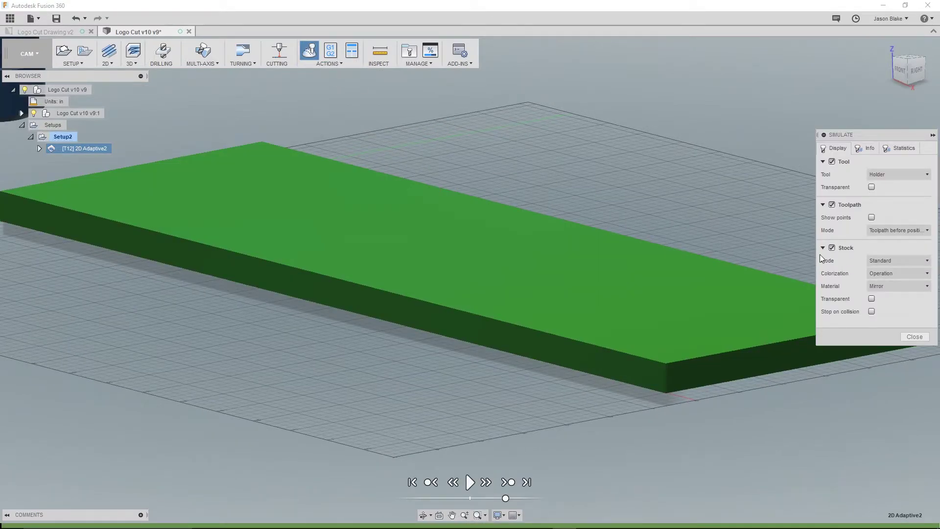
left_click(831, 249)
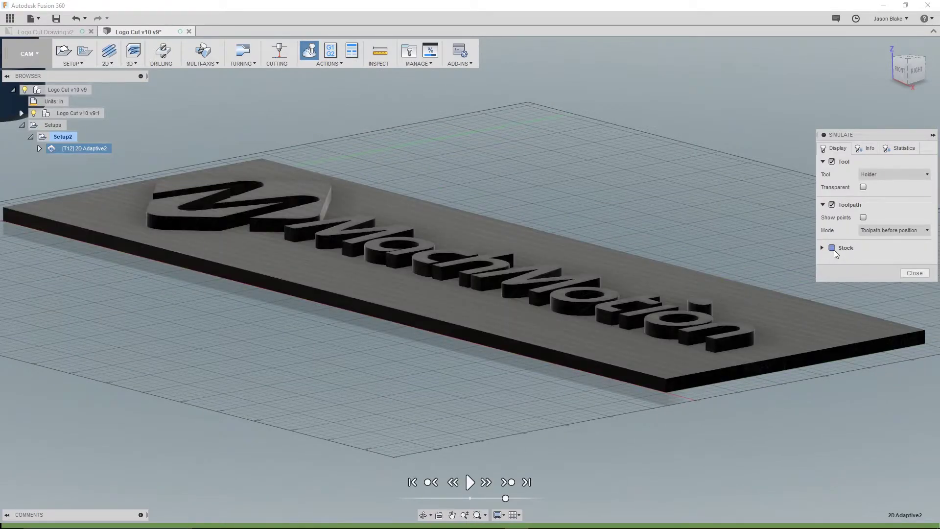
left_click(833, 249)
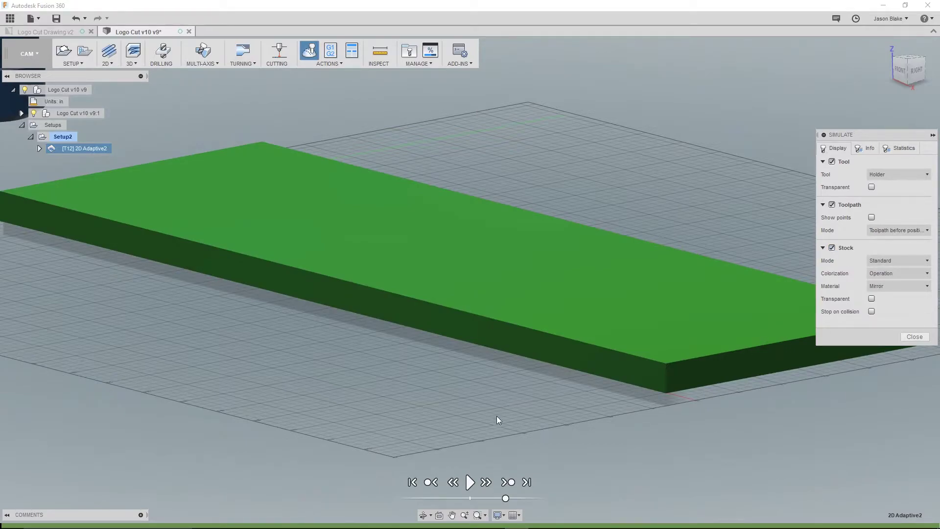
left_click(469, 481)
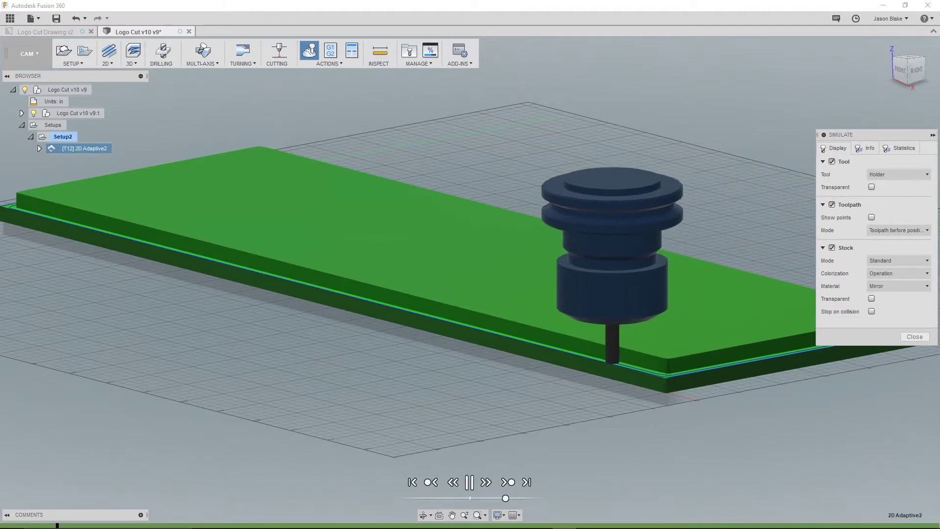
Jump to the simulation's end, inspect the finished logo cut from above, and close the simulation
left_click(535, 525)
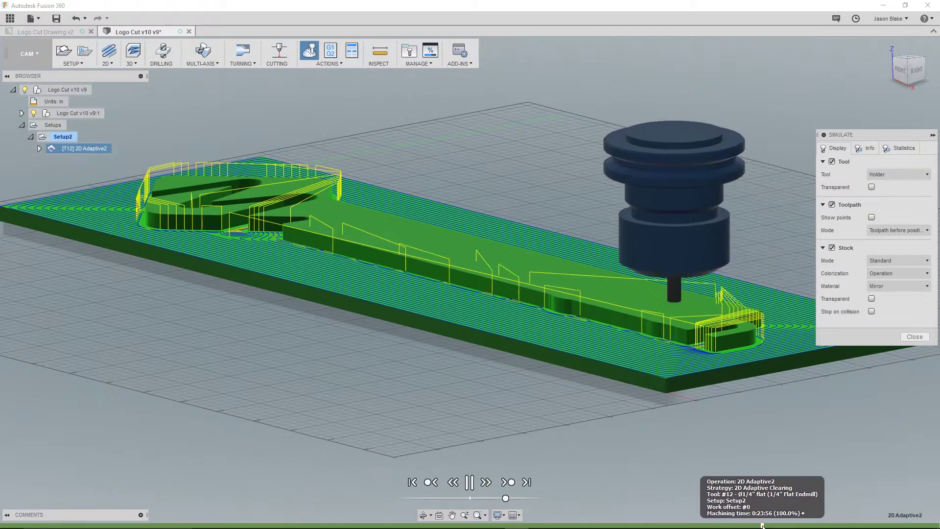
middle_click_drag(436, 344, 468, 380, "shift")
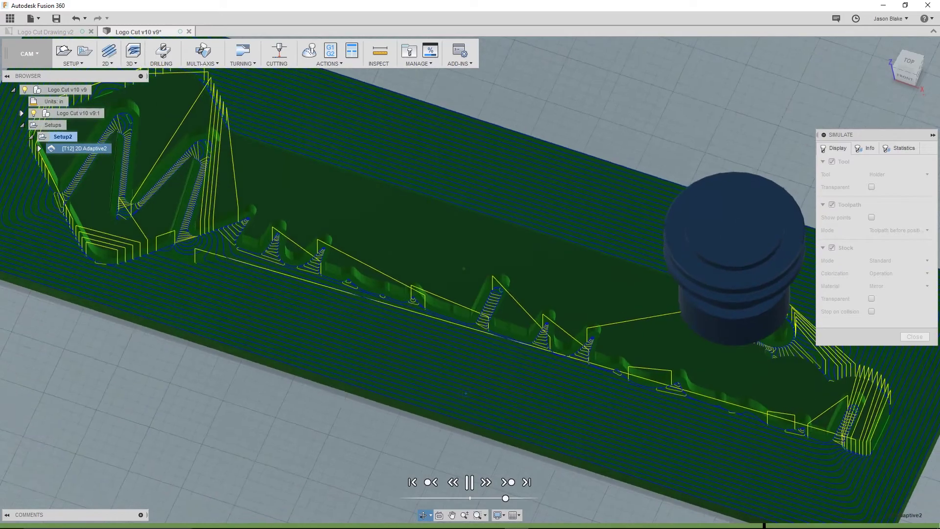
scroll(513, 352, "down", 2)
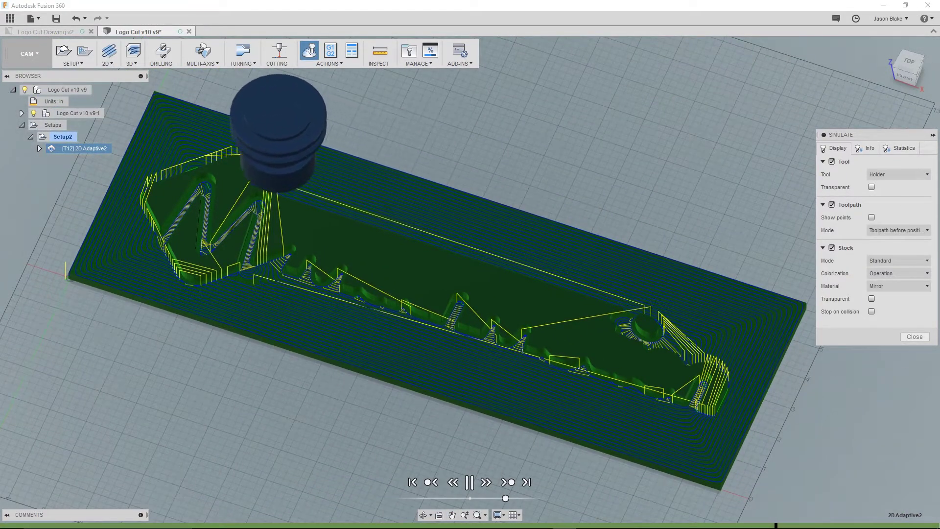
left_click(915, 336)
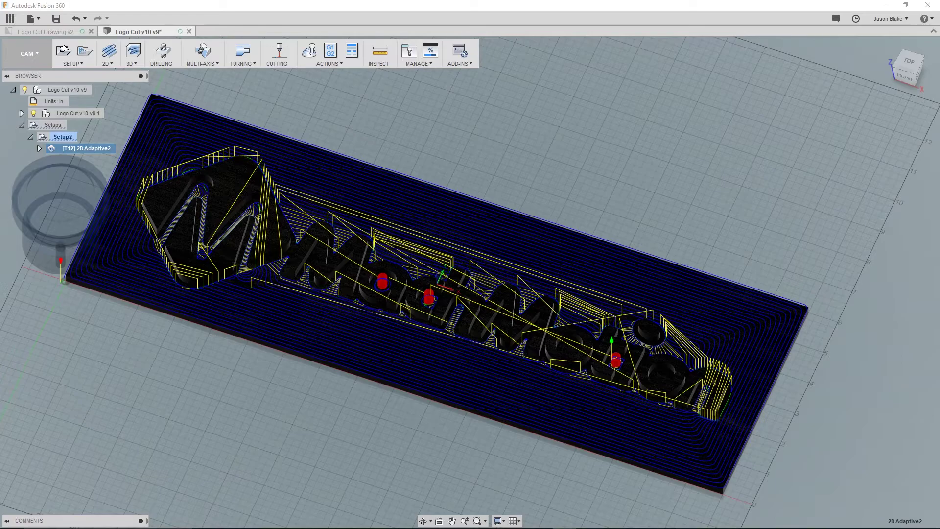
Bring Chrome, showing the 'mach' post library search results, to the front
mouse_move(614, 527)
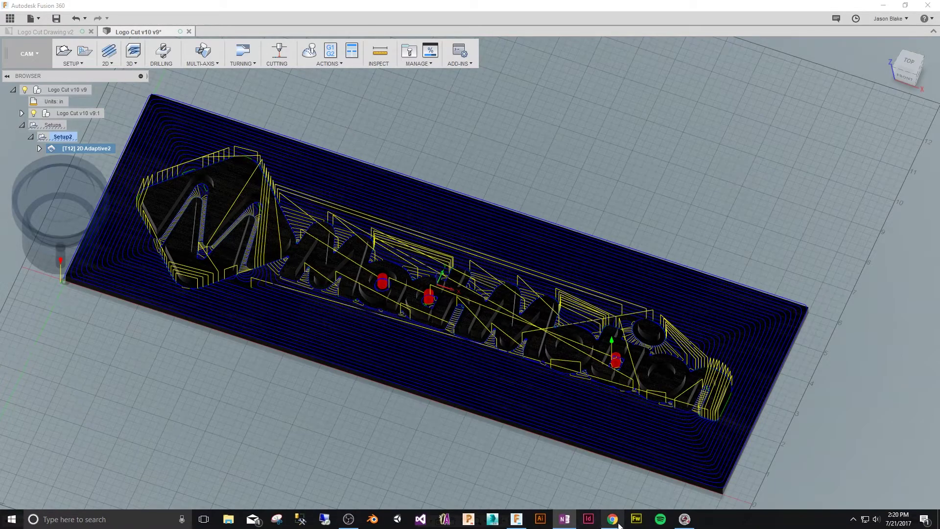
left_click(618, 524)
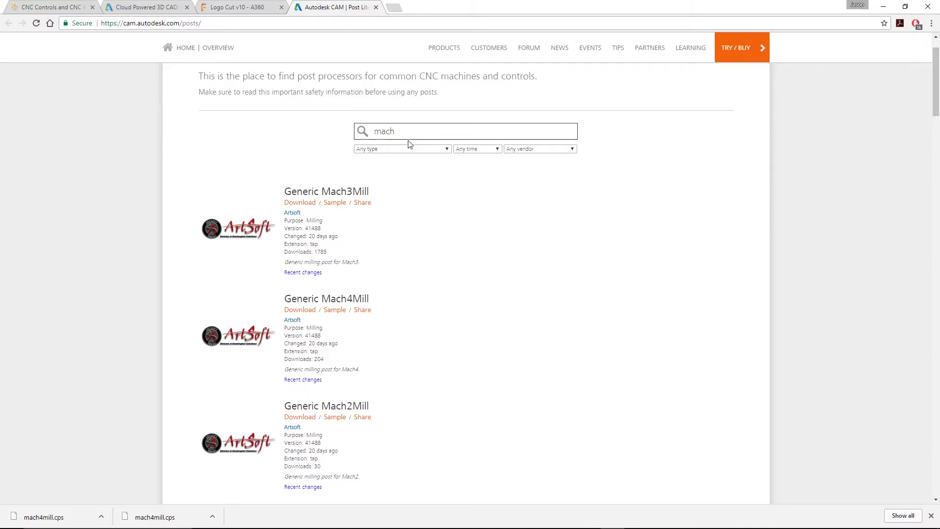
left_click_drag(397, 131, 336, 135)
type("mach")
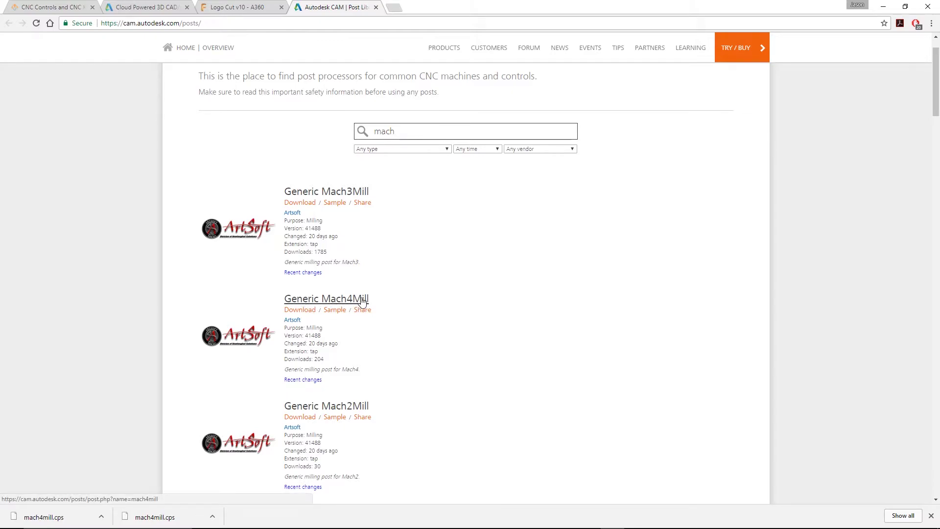
Save the Generic Mach4Mill post as mach4mill.cps on the Desktop, then minimize Chrome
left_click(298, 311)
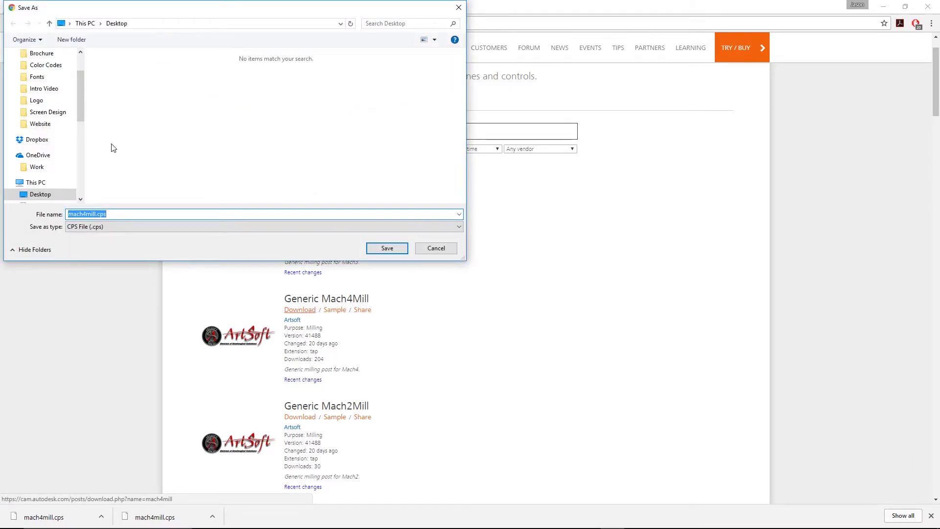
left_click(42, 194)
left_click(387, 248)
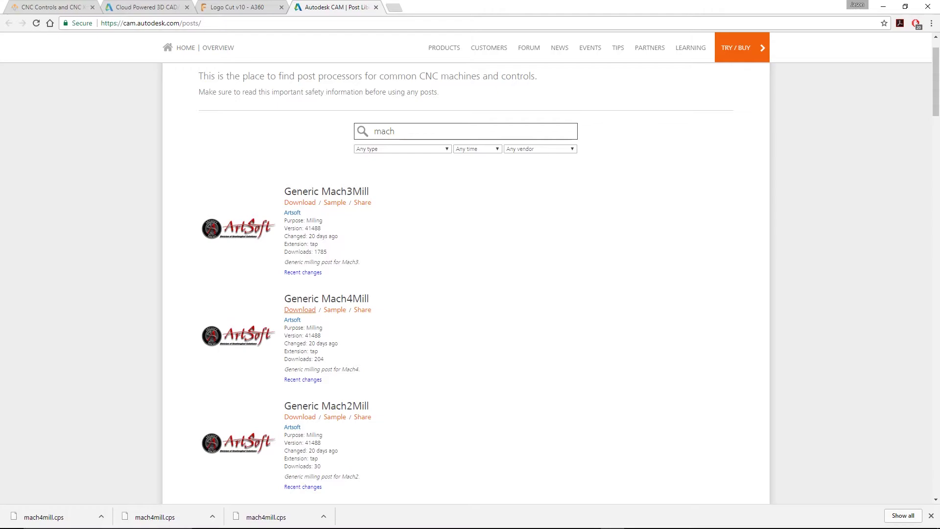
left_click(886, 6)
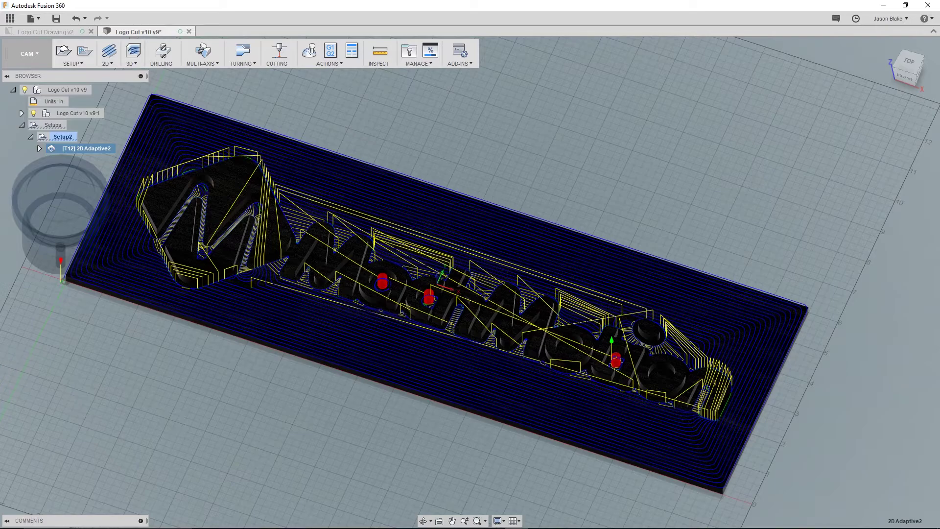
Start Post Process for the toolpath and open the posts configuration folder in Explorer
left_click(341, 63)
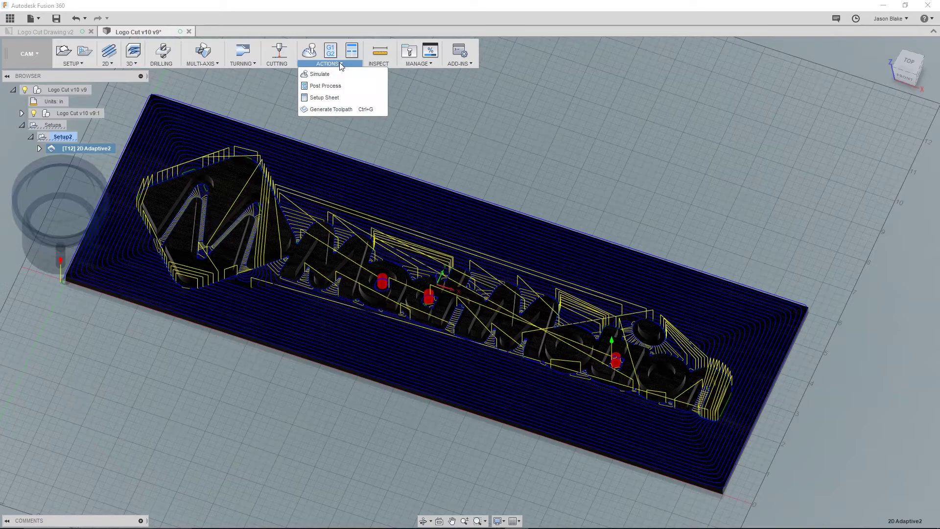
left_click(338, 85)
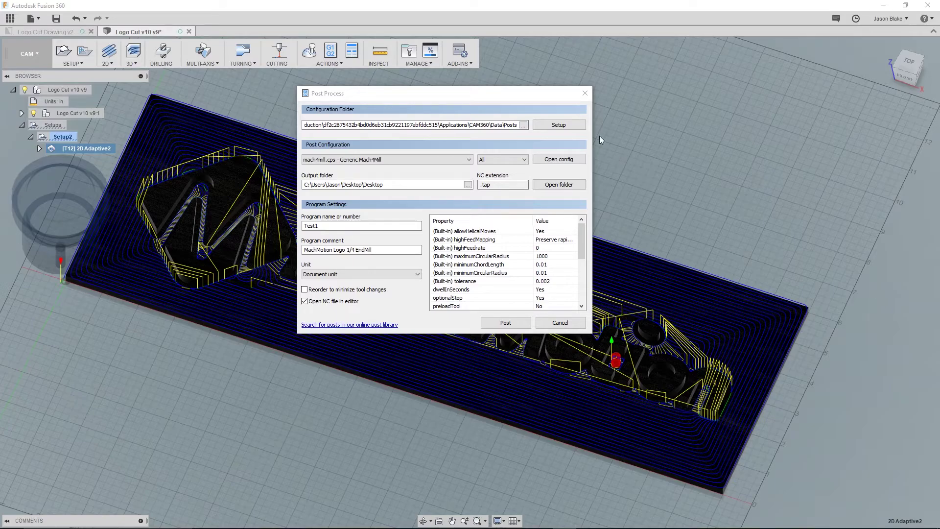
left_click(558, 125)
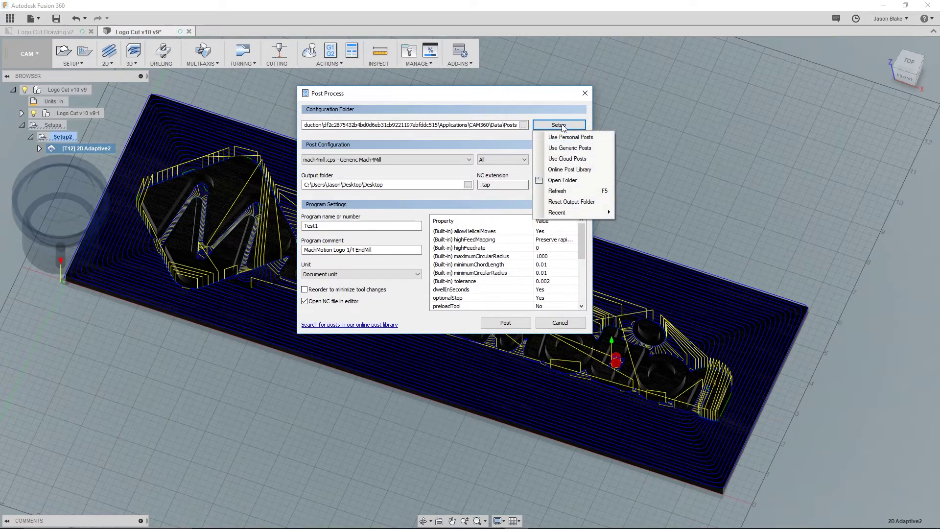
left_click(559, 180)
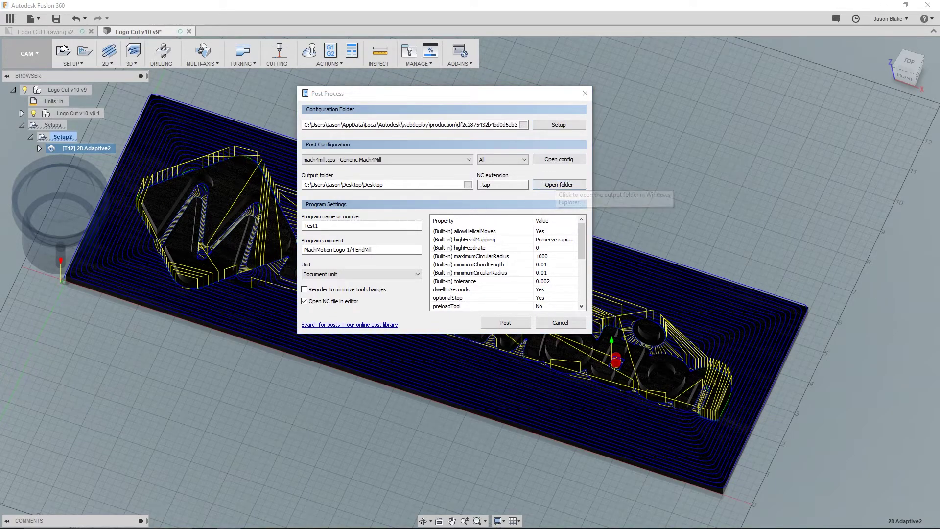
Reposition the Posts folder window and reveal its full folder path
left_click_drag(649, 54, 665, 47)
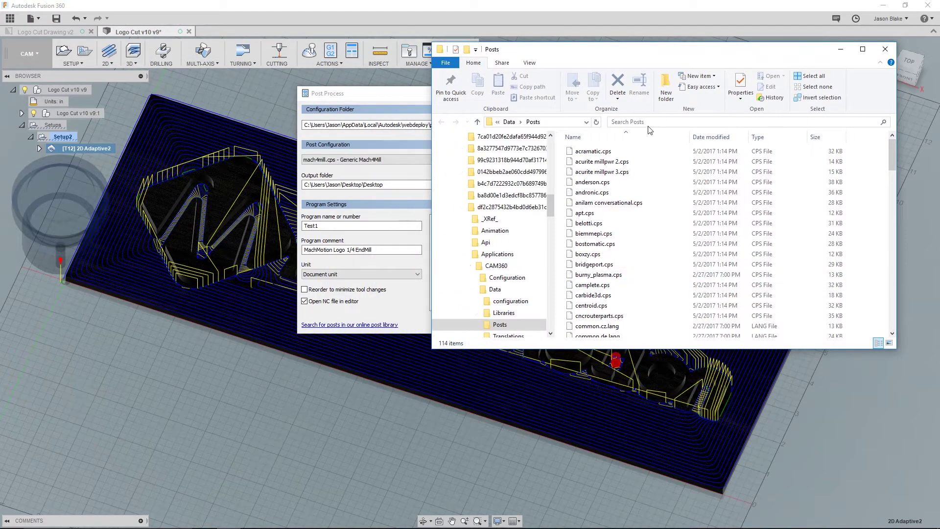
scroll(695, 250, "down", 20)
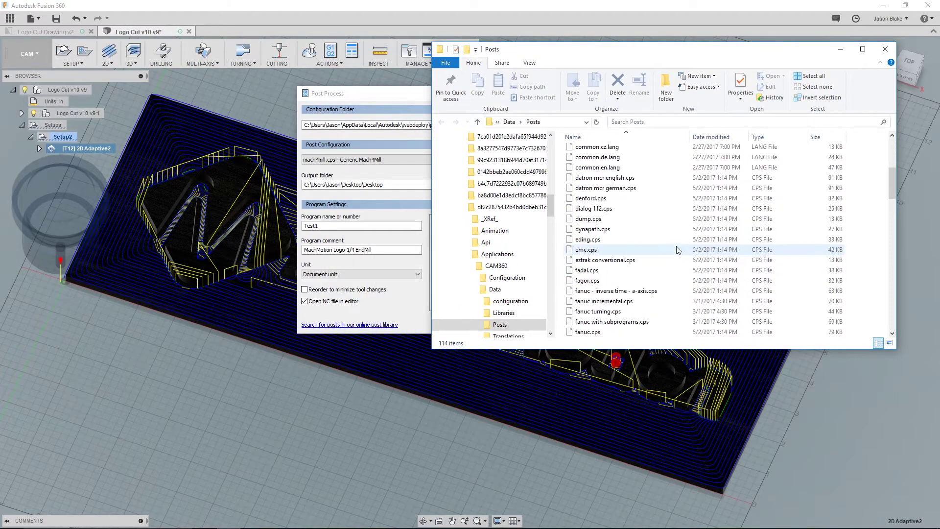
left_click(559, 122)
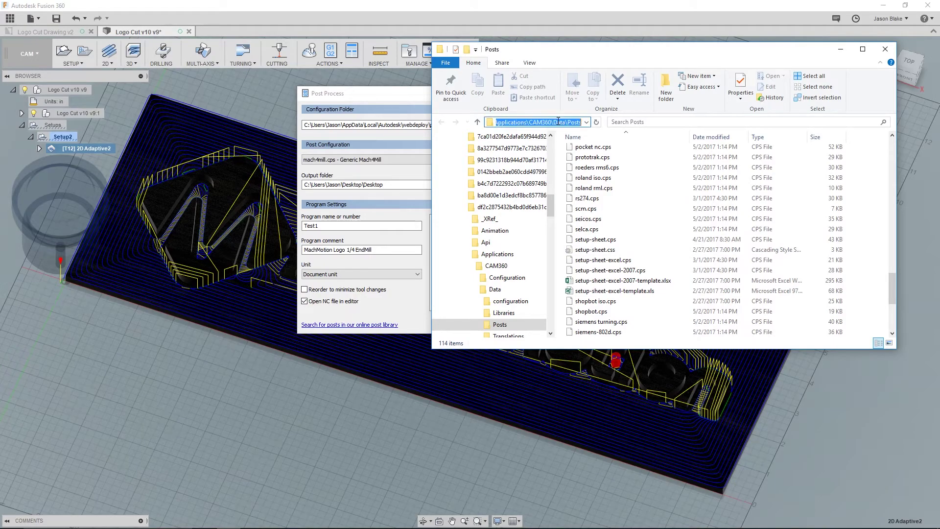
Open a second File Explorer window showing the Desktop beside the Posts folder
mouse_move(361, 519)
right_click(228, 519)
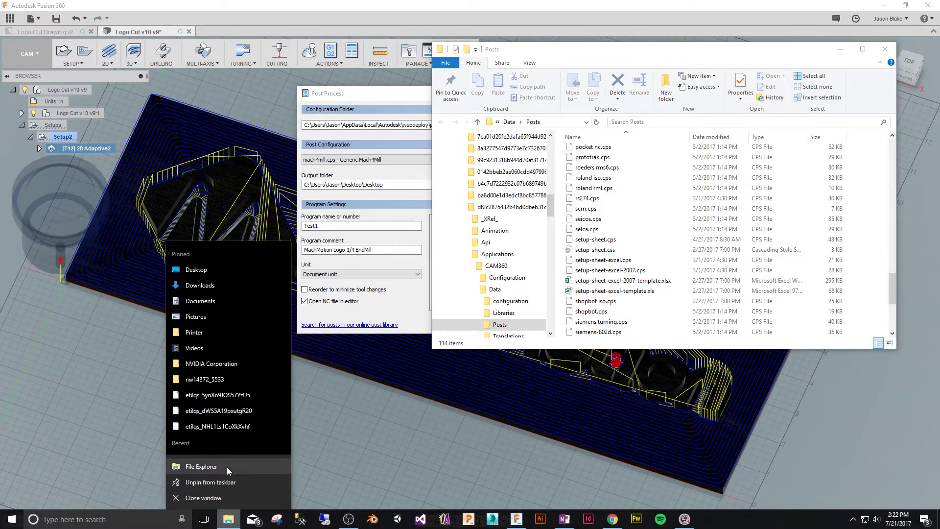
left_click(228, 470)
left_click_drag(567, 65, 270, 114)
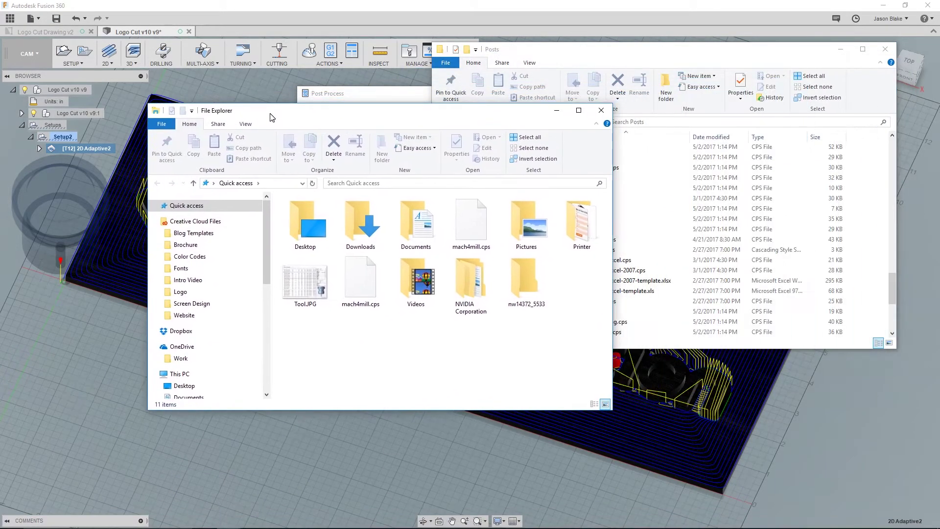
scroll(202, 318, "down", 3)
left_click(230, 279)
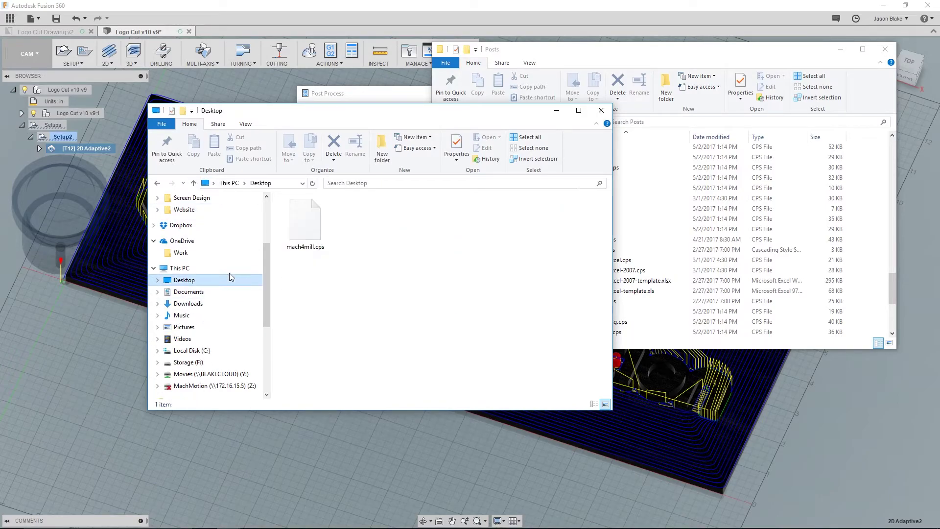
left_click_drag(447, 112, 229, 108)
Move mach4mill.cps from the Desktop into Posts, replacing the old copy, and close both windows
left_click_drag(87, 216, 680, 211)
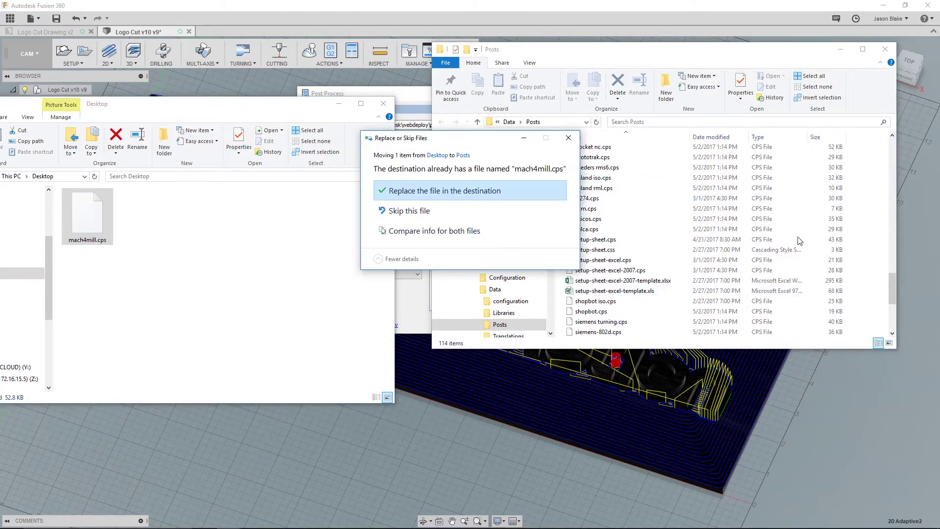
left_click(420, 195)
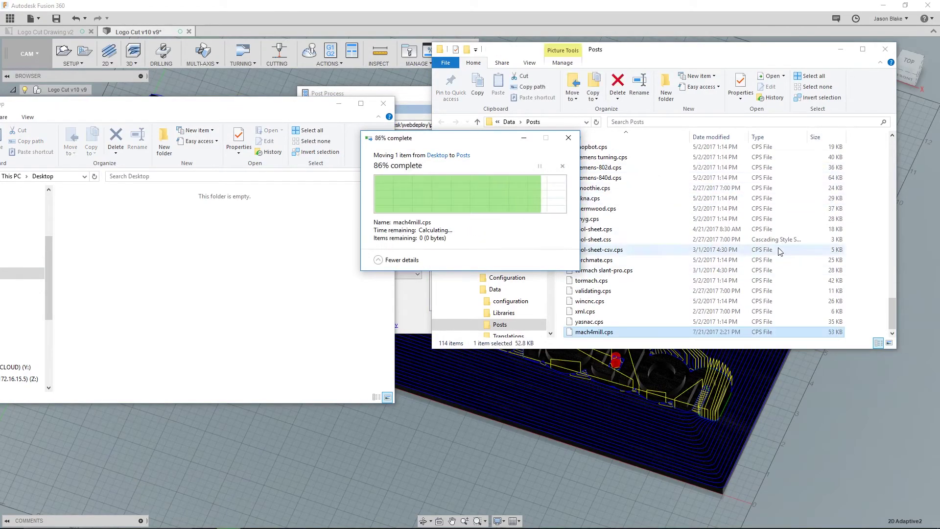
left_click(383, 103)
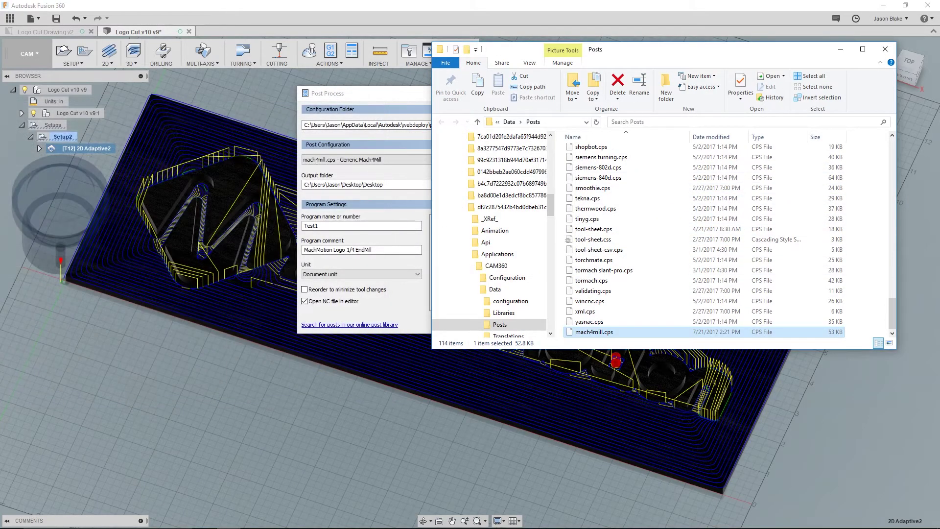
left_click(885, 50)
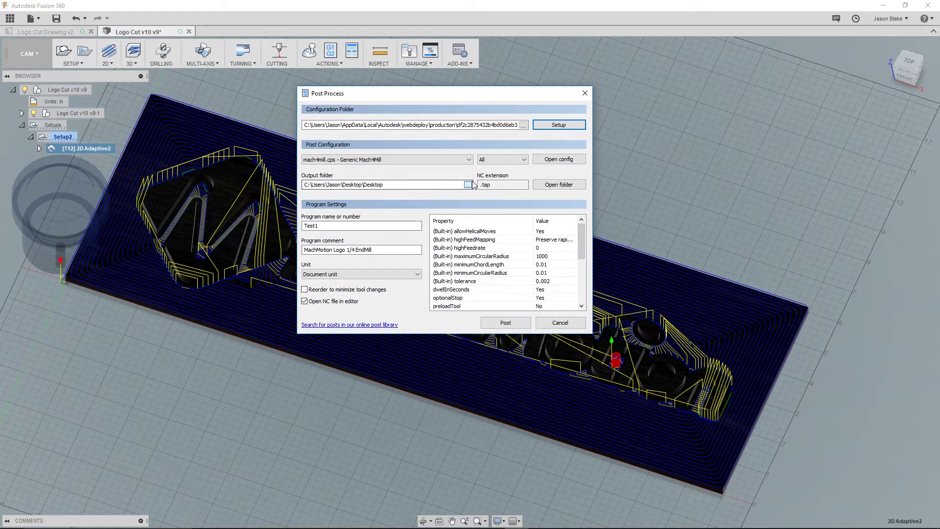
Keep mach4mill.cps as the post processor and rename the program to TEst1
left_click(470, 160)
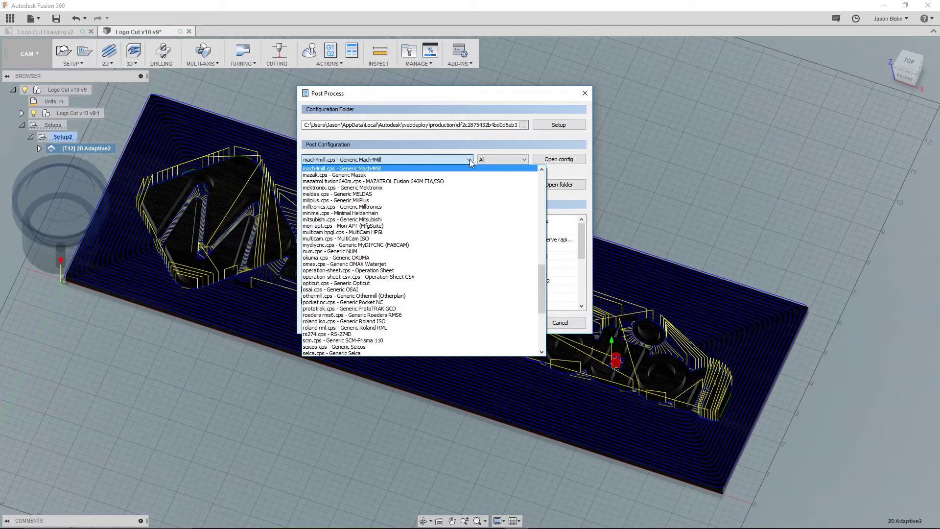
scroll(405, 211, "up", 2)
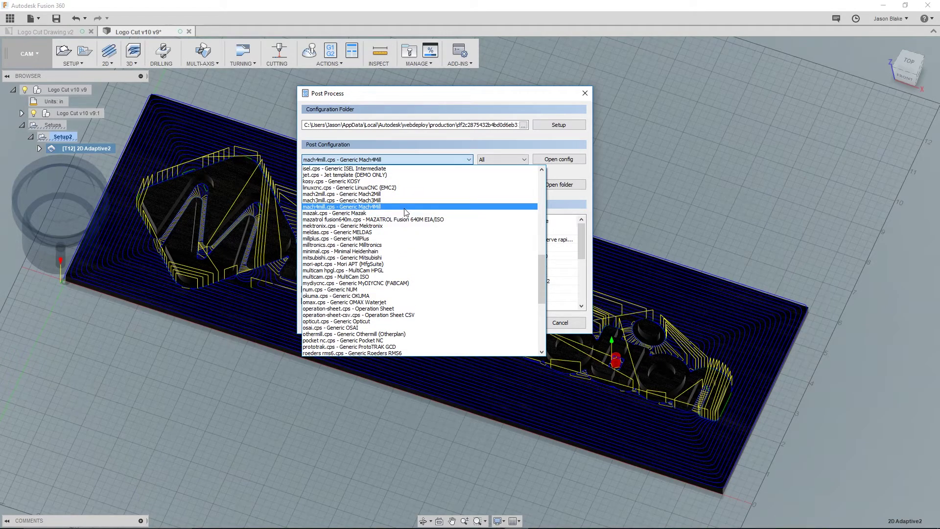
left_click(399, 207)
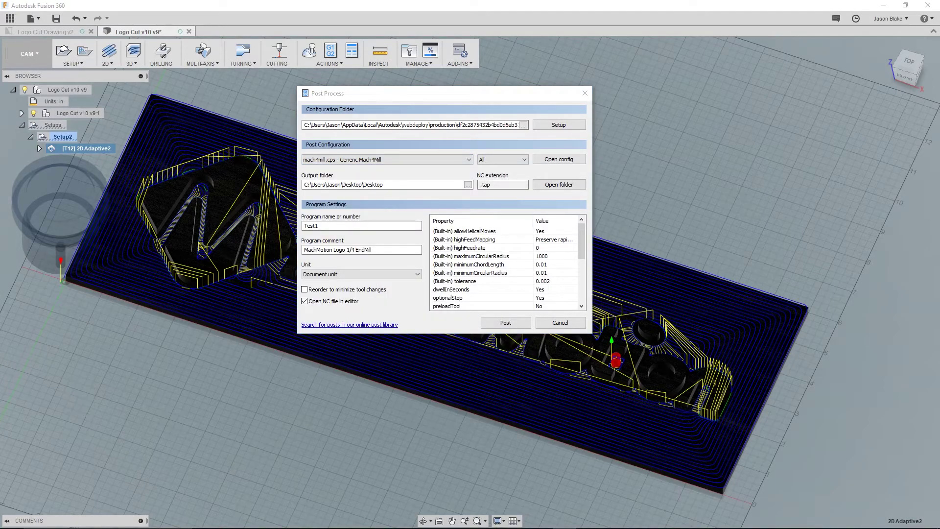
double_click(312, 226)
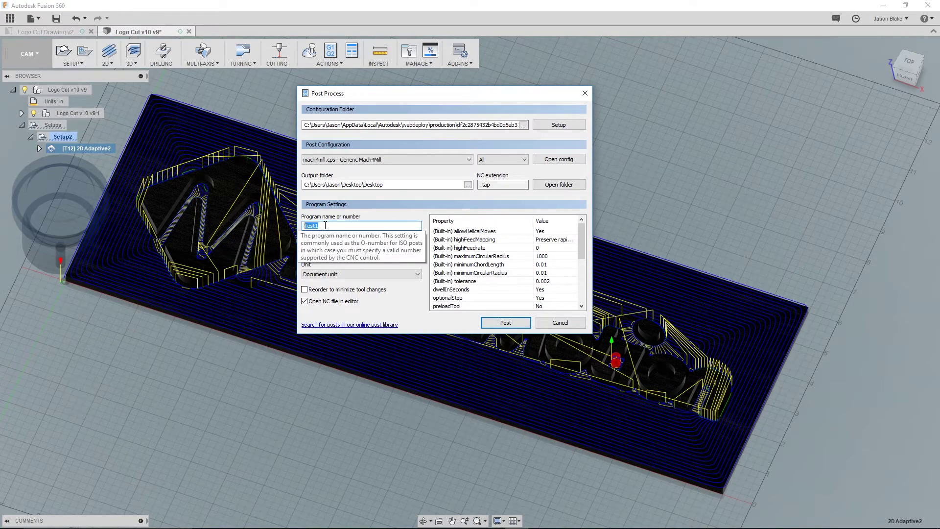
type("TEst1")
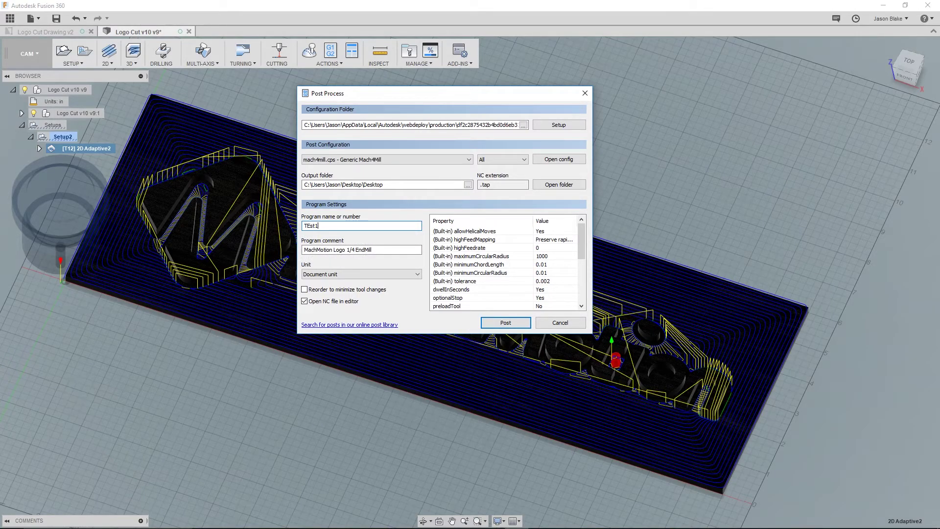
key("Tab")
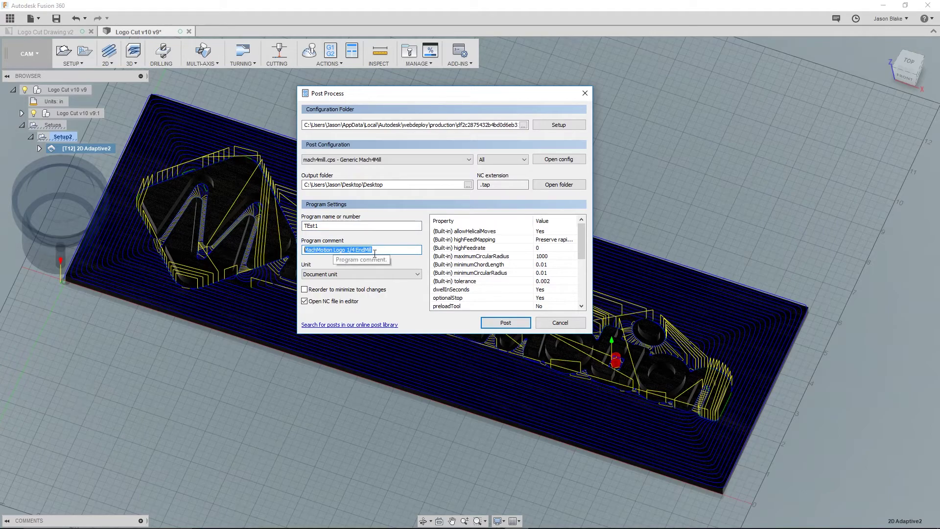
left_click(342, 253)
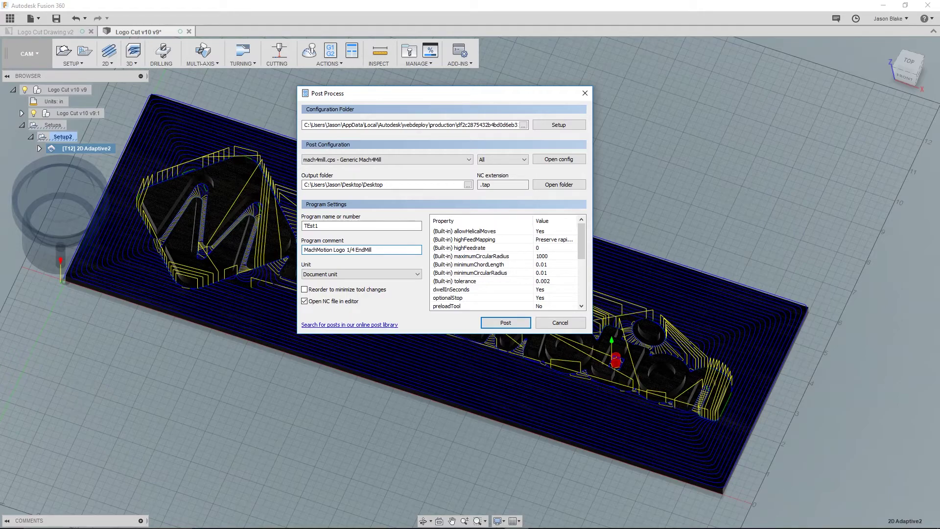
key("Return")
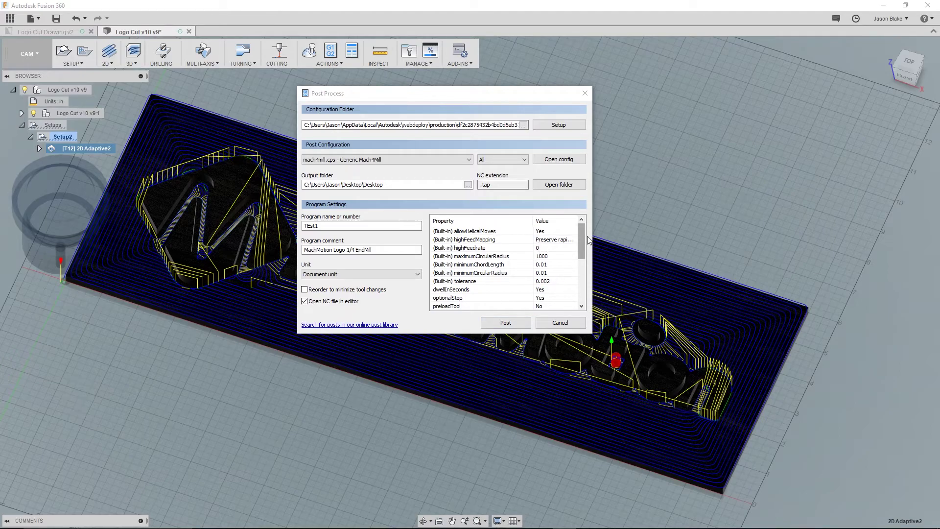
Post the toolpath, saving TEst1.tap to the Desktop
mouse_move(581, 241)
left_mouse_down()
mouse_move(584, 294)
mouse_move(591, 226)
left_mouse_up()
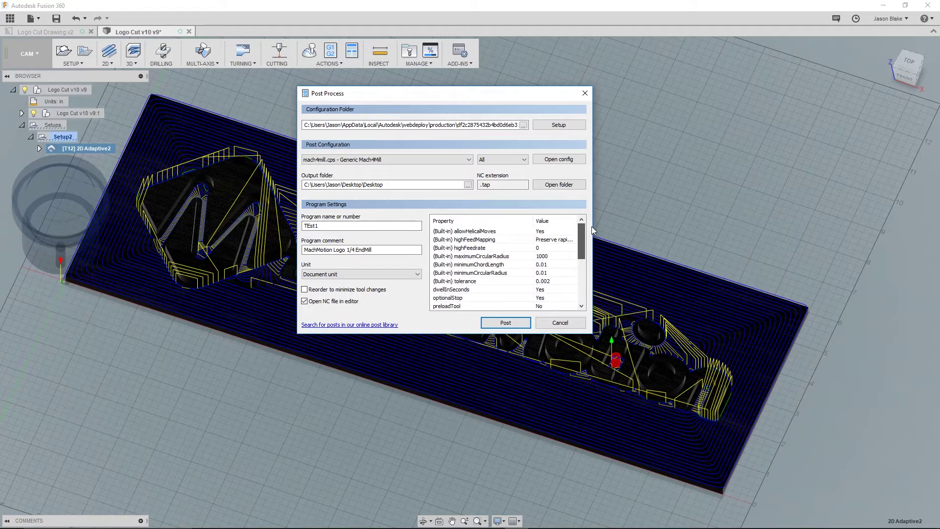
scroll(455, 294, "down", 6)
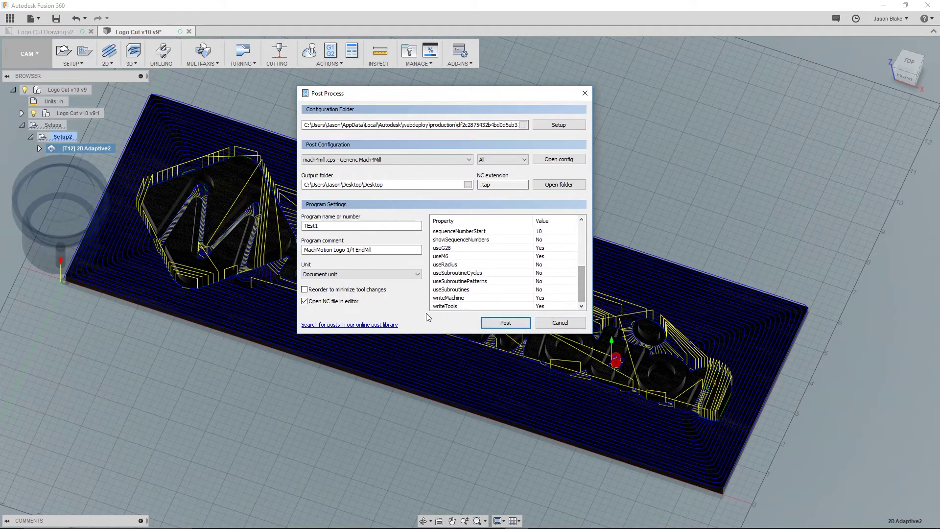
left_click(517, 327)
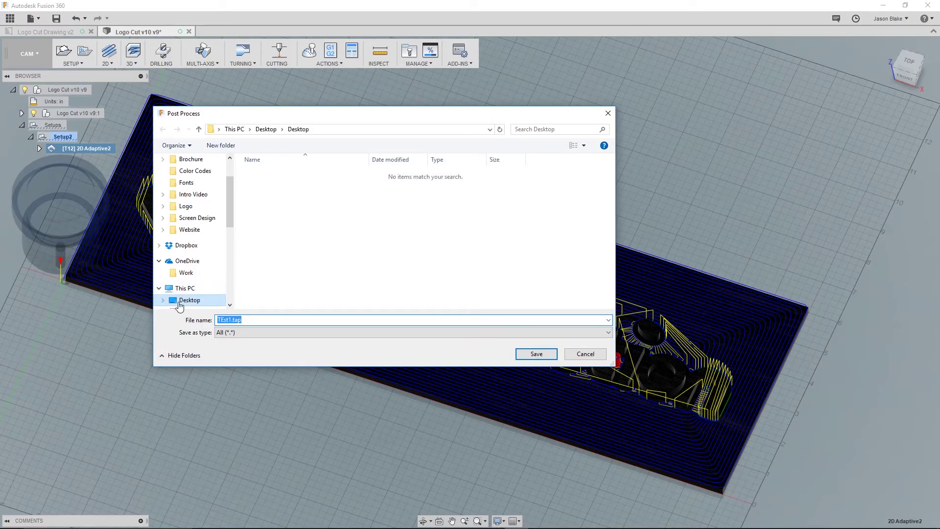
left_click(179, 303)
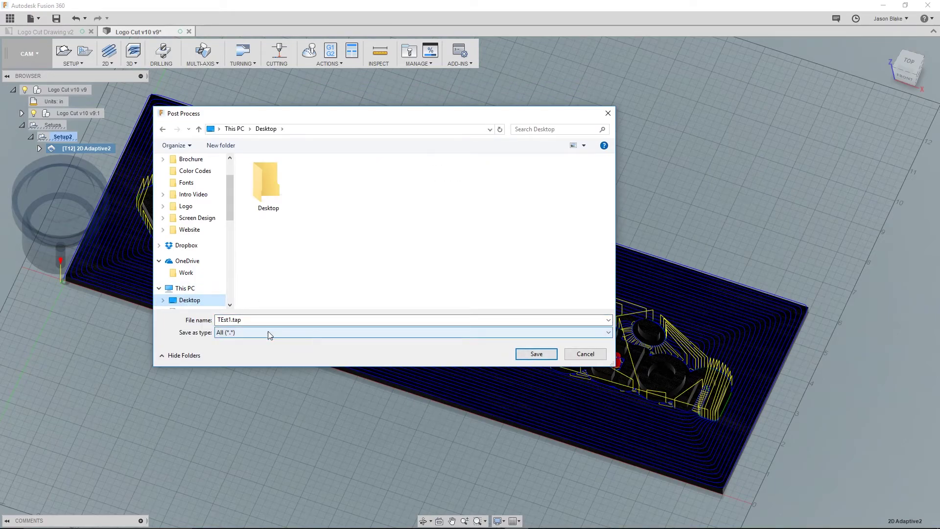
left_click(550, 352)
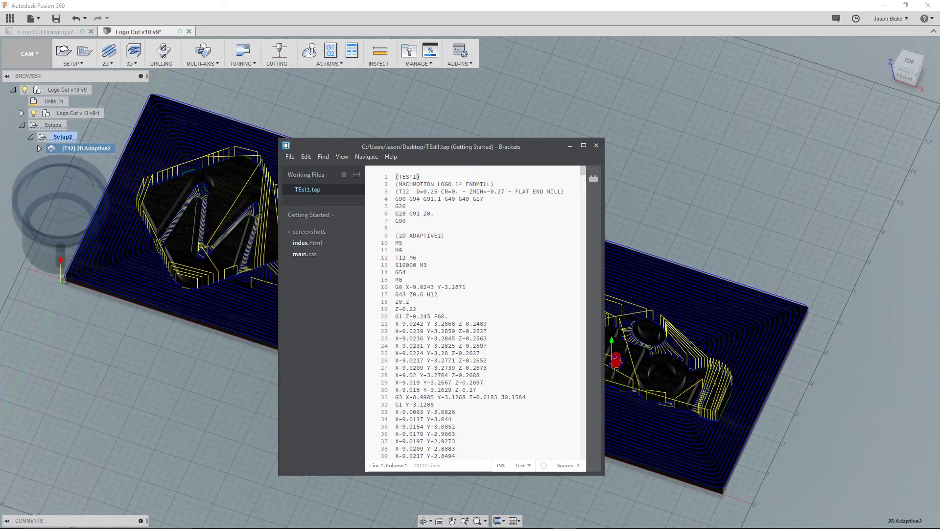
Leave the TEst1.tap G-code listing in Brackets and return to Fusion 360's toolpath view
key("alt+Tab")
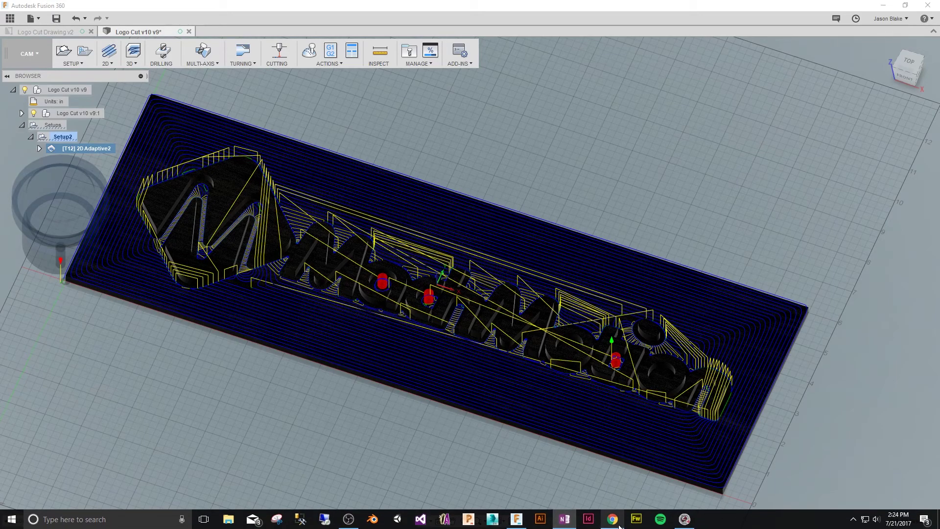
Switch to the MachMotion control and load TEst1.tap from the Desktop as the G-code file
mouse_move(619, 526)
left_click(684, 519)
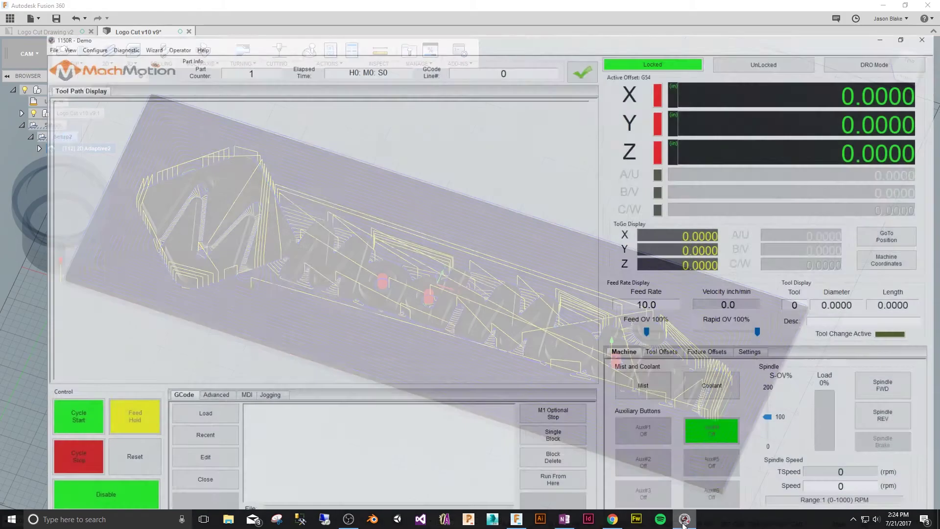
left_click_drag(252, 131, 288, 219)
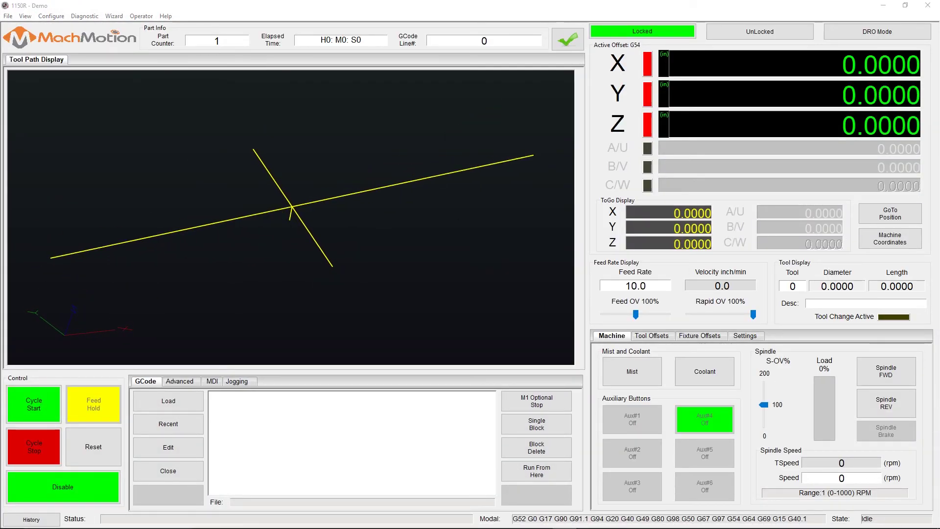
left_click(9, 17)
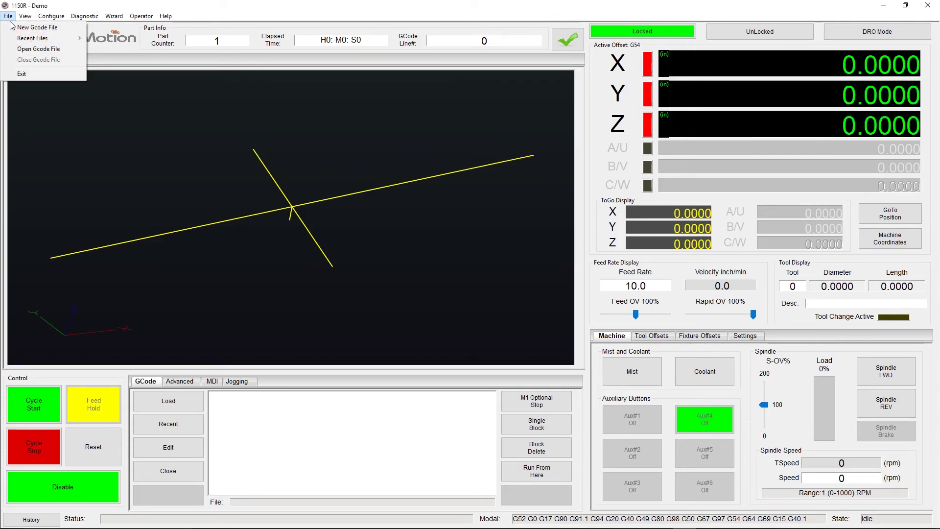
left_click(37, 49)
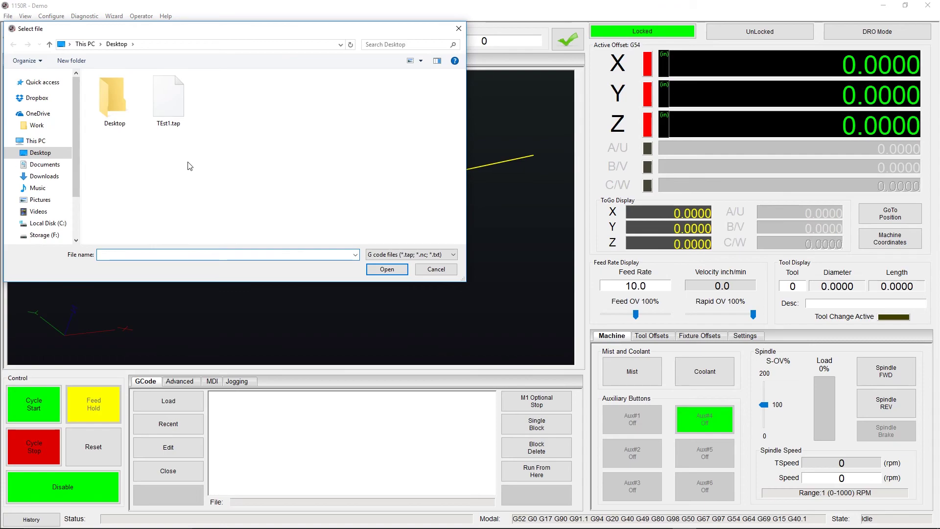
left_click(177, 104)
double_click(177, 104)
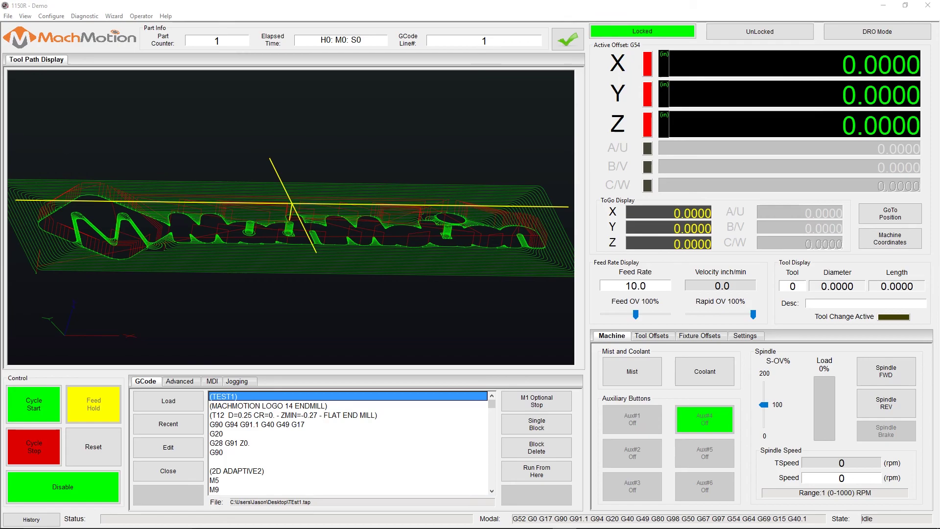
Switch to Chrome and show the machmotion.com homepage tab
left_click(613, 520)
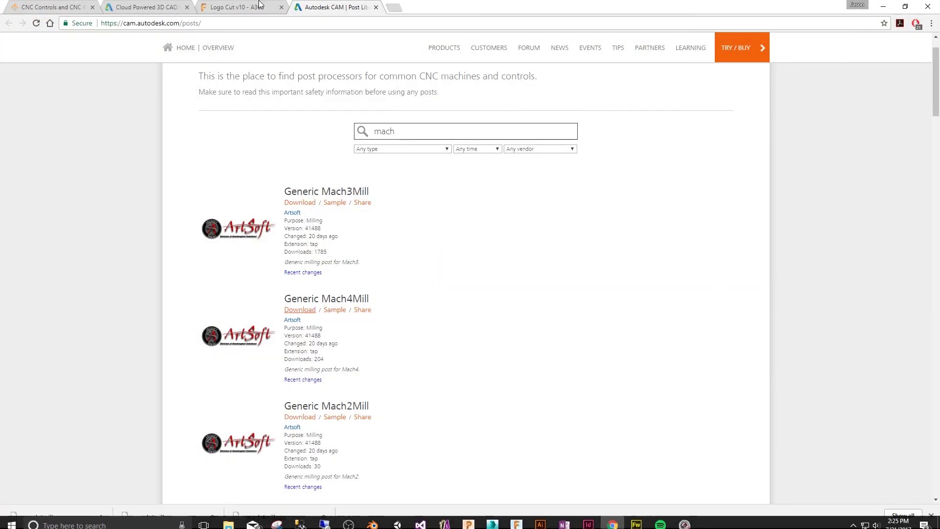
left_click(62, 11)
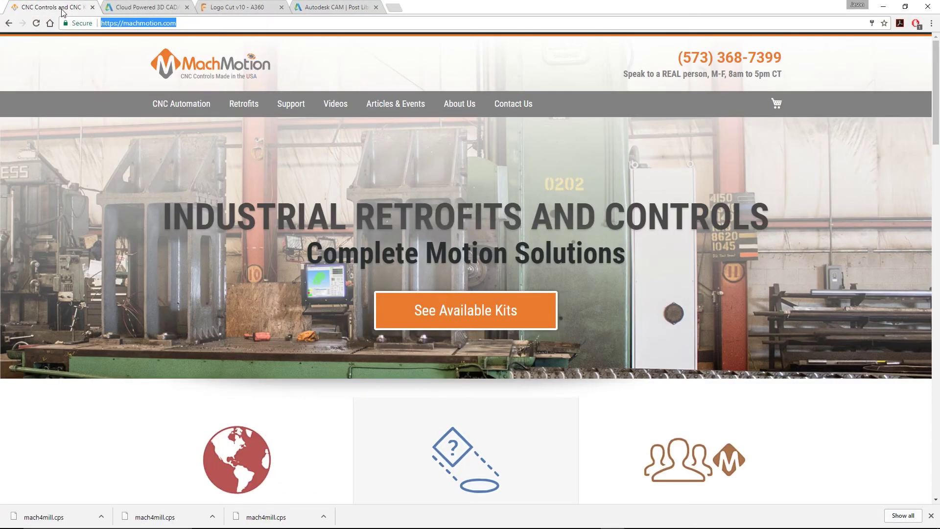